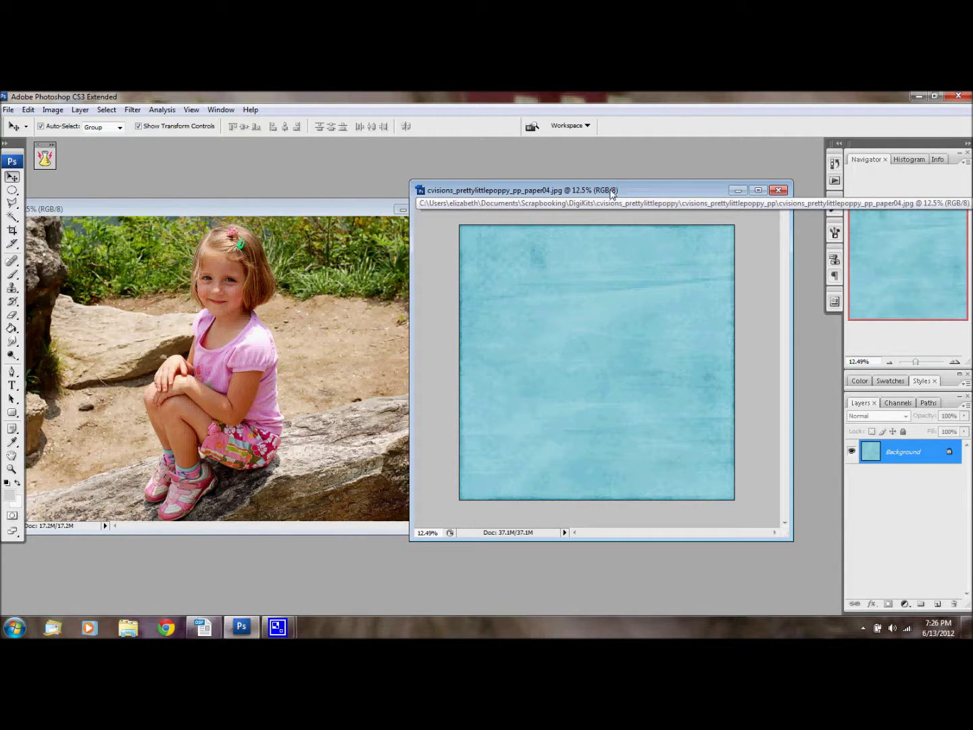
Step: Move the blue paper document window left so it partly overlaps the child photo window
{"action": "left_click_drag", "start_coordinate": [634, 196], "coordinate": [569, 185]}
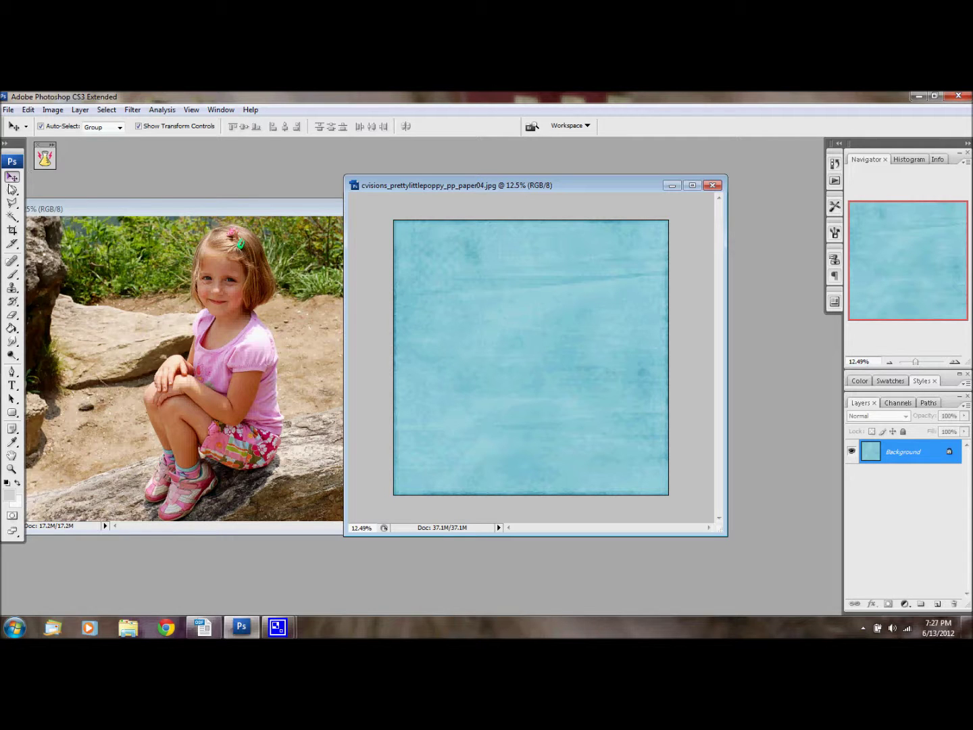
{"action": "left_click", "coordinate": [11, 190]}
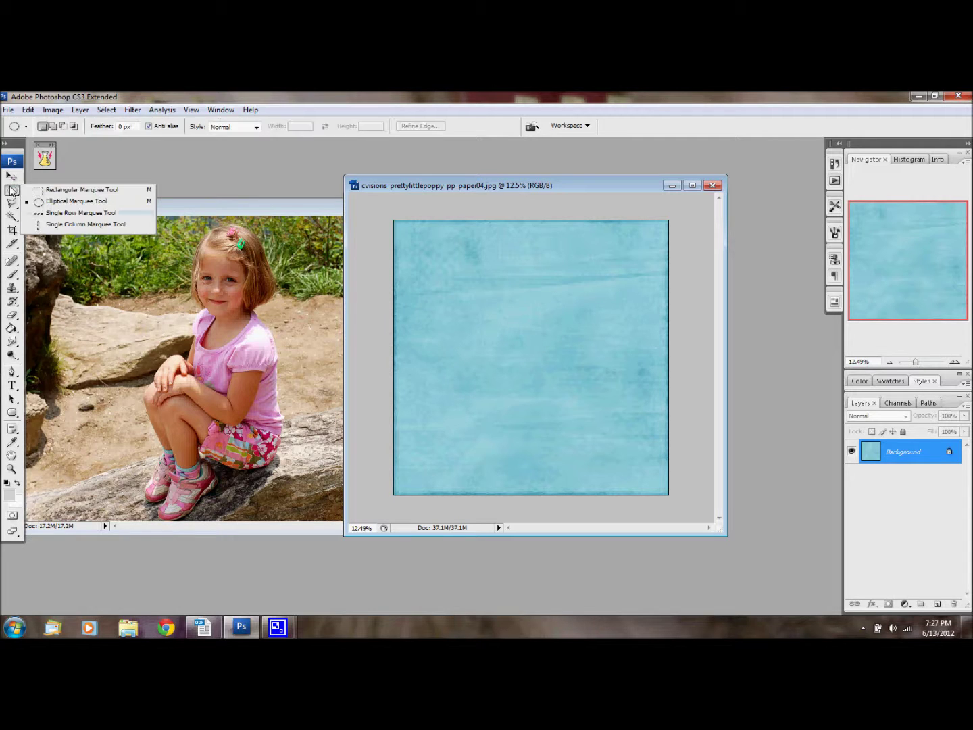
Step: Draw a circular selection near the paper's centre, feather it 150 px, and add an empty layer
{"action": "left_click", "coordinate": [76, 202]}
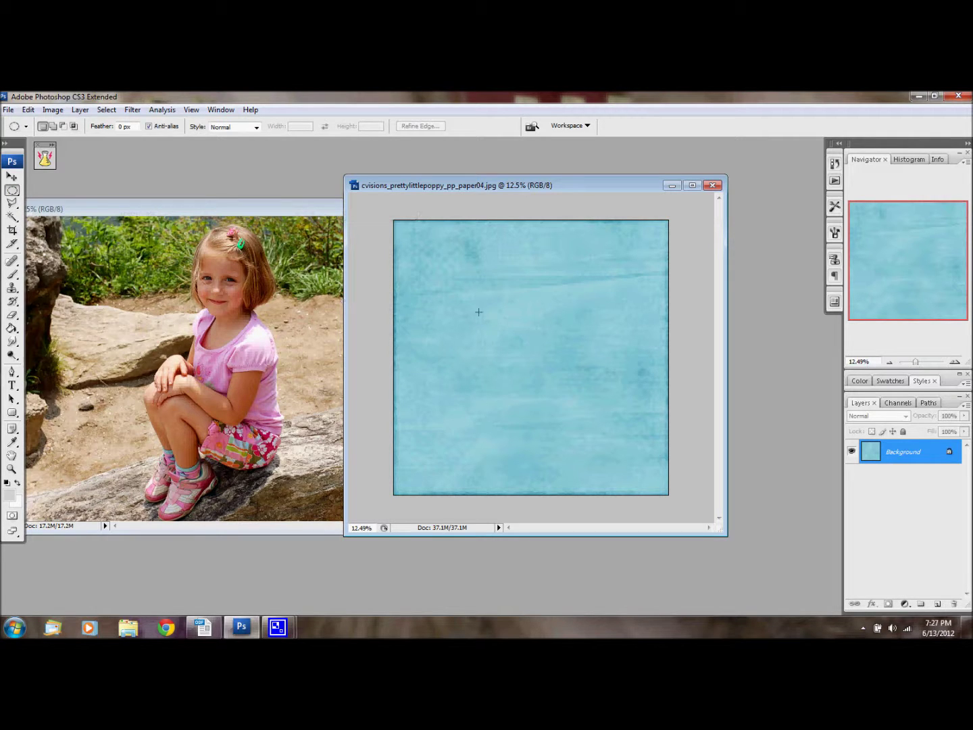
{"action": "left_click_drag", "start_coordinate": [492, 313], "coordinate": [578, 398]}
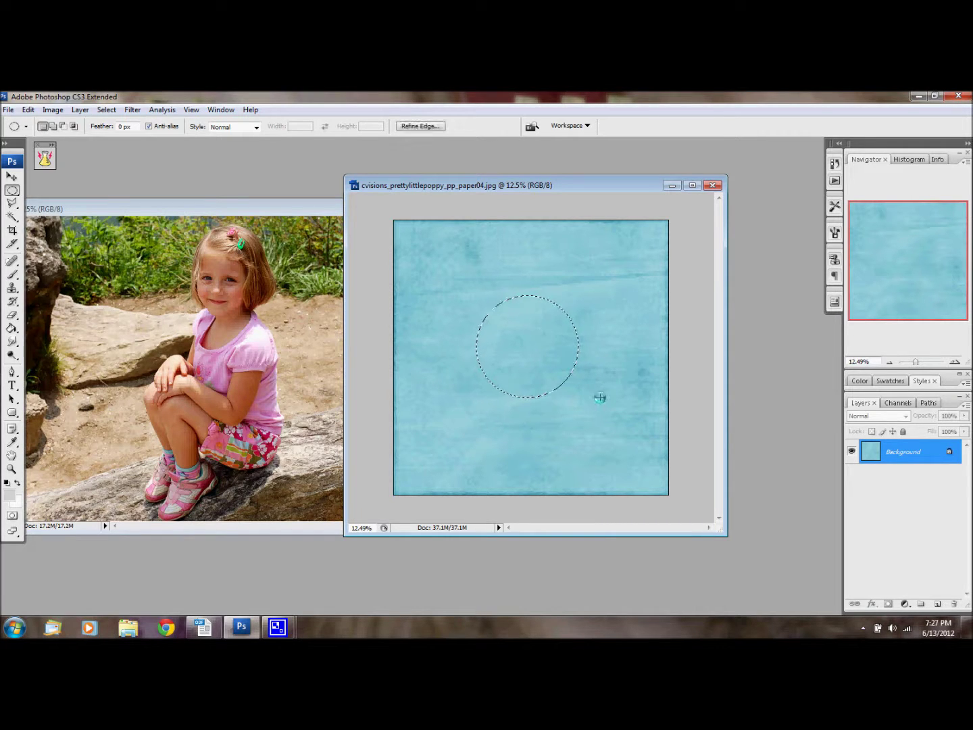
{"action": "left_click", "coordinate": [107, 113]}
{"action": "mouse_move", "coordinate": [77, 247]}
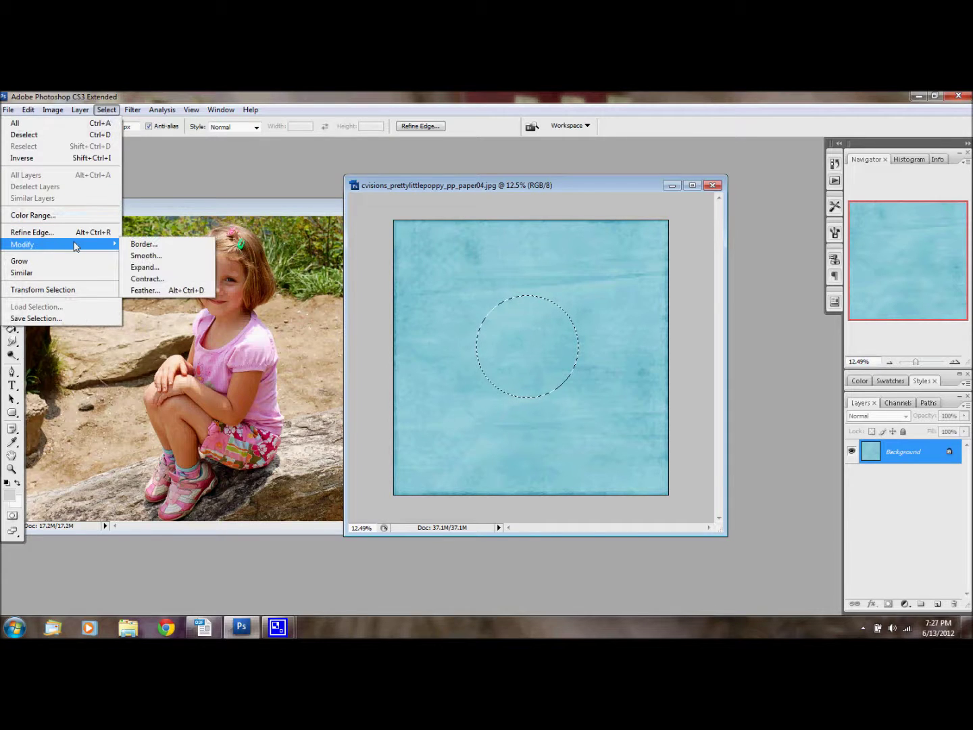
{"action": "left_click", "coordinate": [179, 291]}
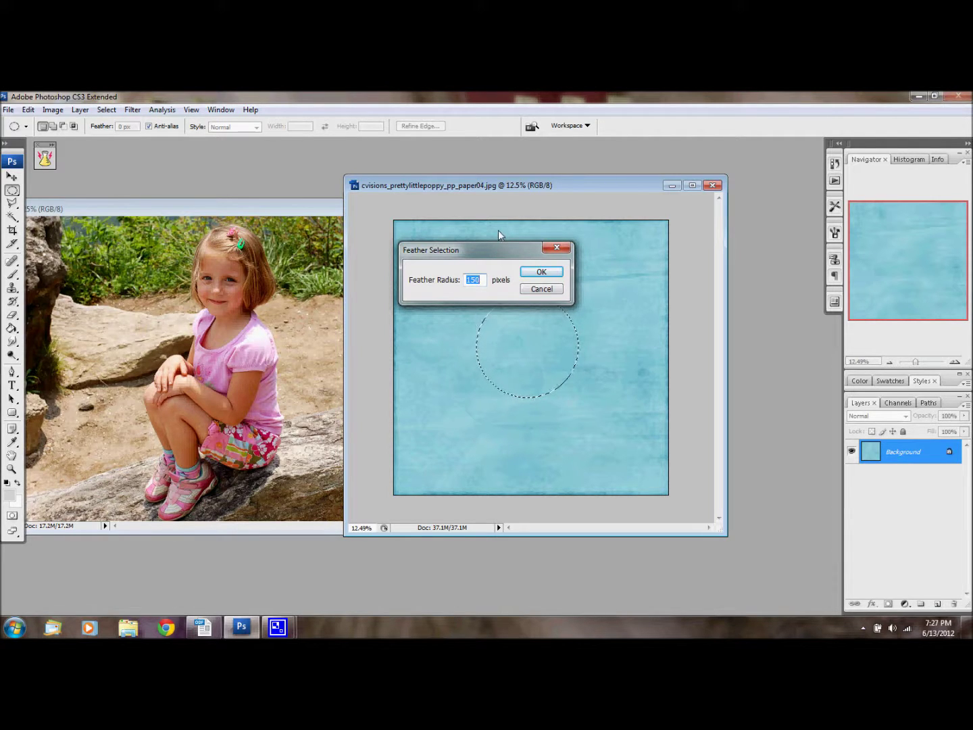
{"action": "left_click", "coordinate": [543, 271]}
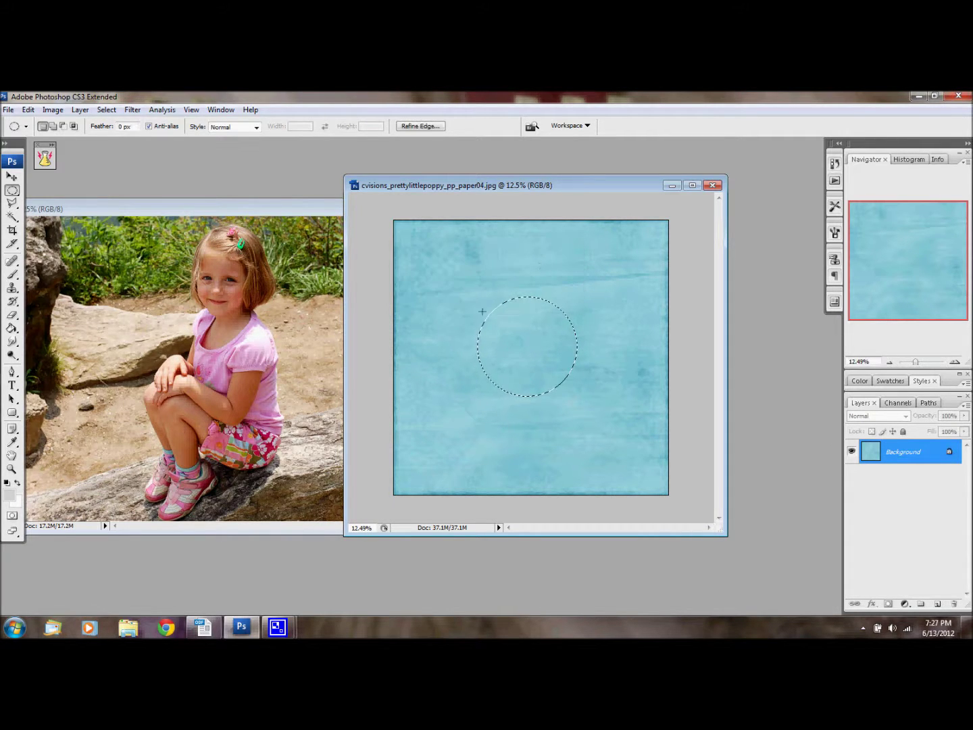
{"action": "left_click", "coordinate": [936, 603]}
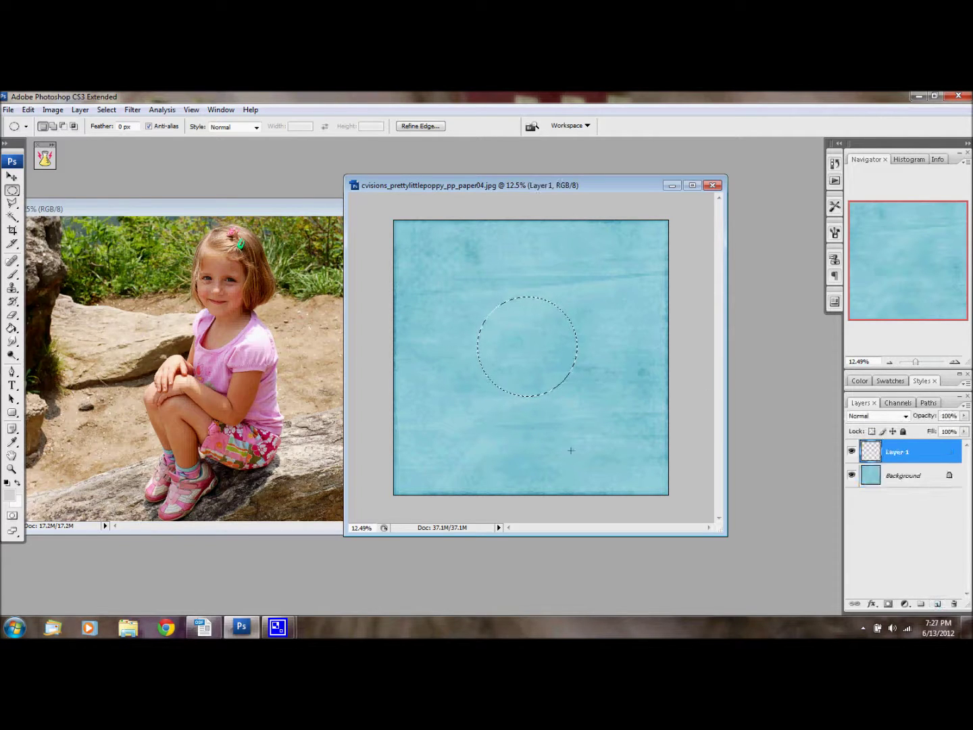
Step: Fill the feathered circle with white on Layer 1, then clear the selection
{"action": "left_click", "coordinate": [11, 329]}
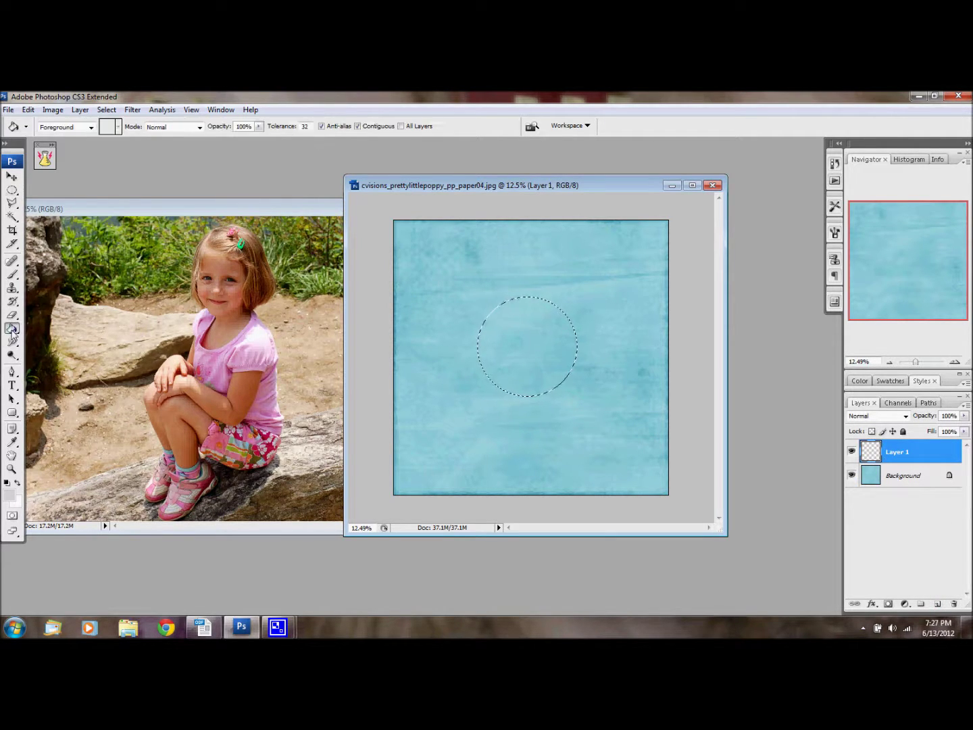
{"action": "left_click", "coordinate": [519, 345]}
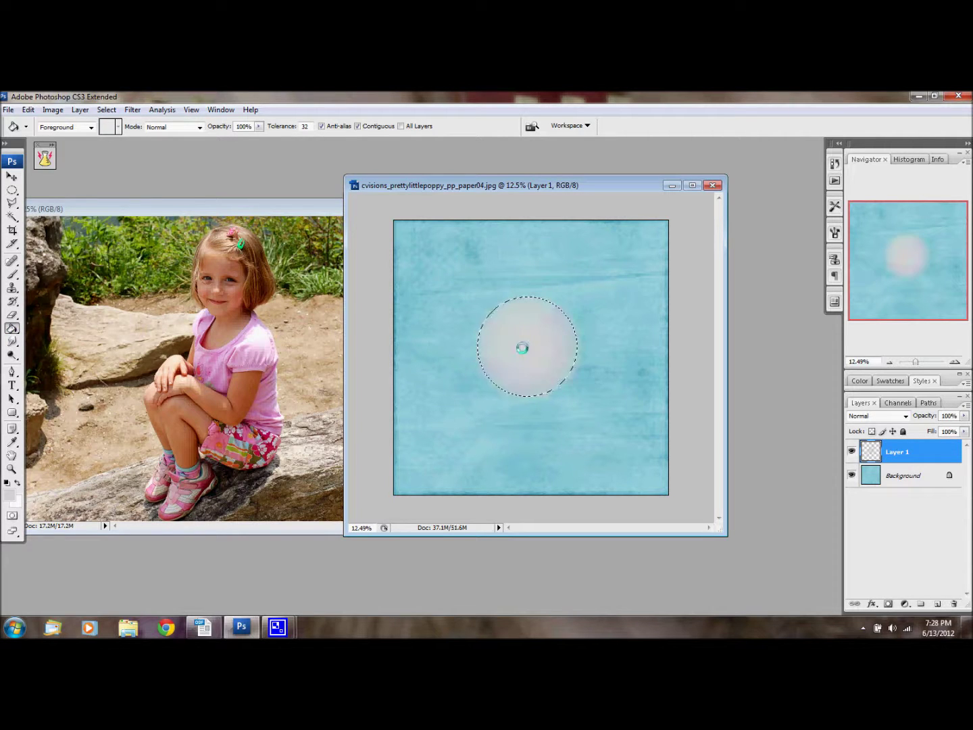
{"action": "left_click", "coordinate": [12, 190]}
{"action": "left_click", "coordinate": [703, 503]}
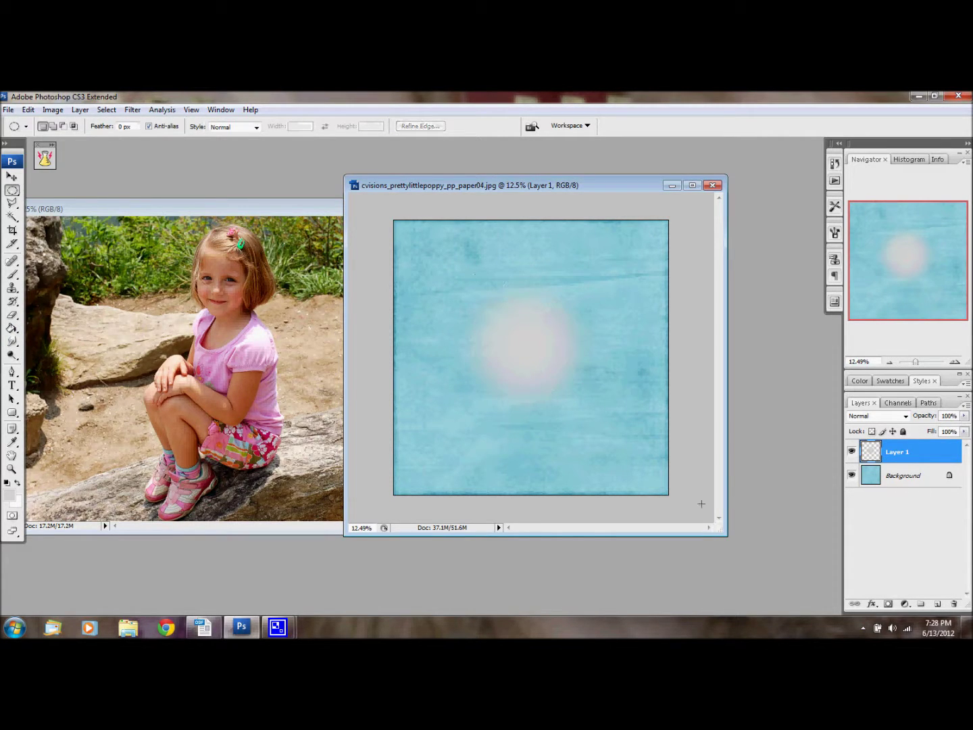
{"action": "left_click", "coordinate": [11, 176]}
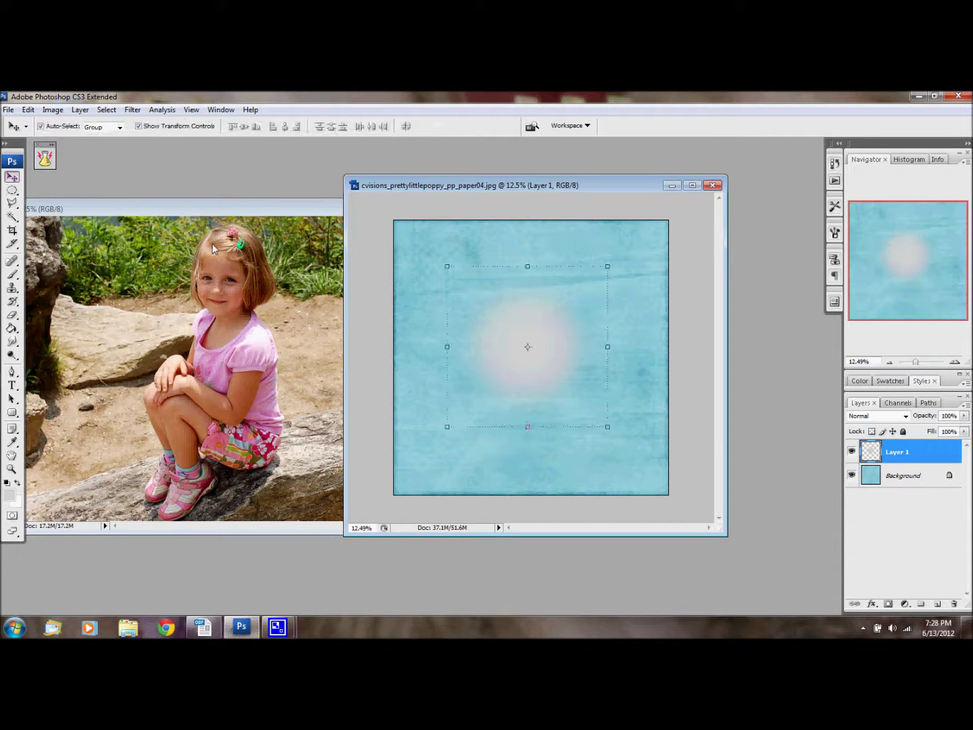
Step: Enlarge the white glow to about 178% and shift it toward the paper's right side
{"action": "left_click_drag", "start_coordinate": [452, 269], "coordinate": [389, 209]}
{"action": "left_click_drag", "start_coordinate": [484, 282], "coordinate": [592, 316]}
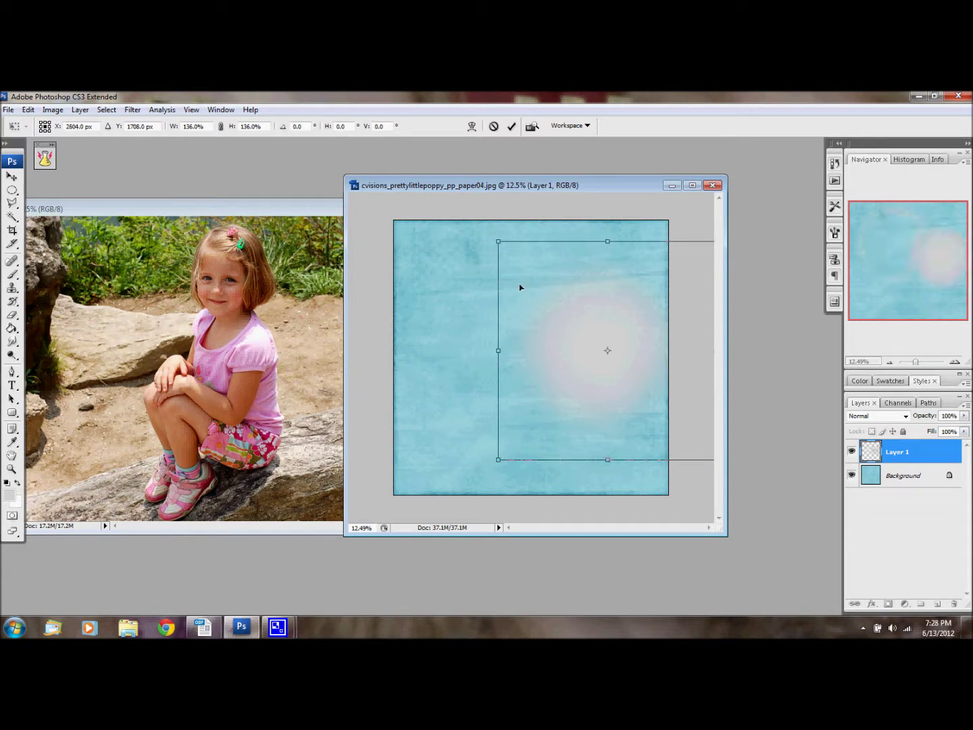
{"action": "left_click_drag", "start_coordinate": [501, 243], "coordinate": [429, 174]}
{"action": "left_click_drag", "start_coordinate": [536, 266], "coordinate": [562, 303]}
{"action": "key", "text": "Return"}
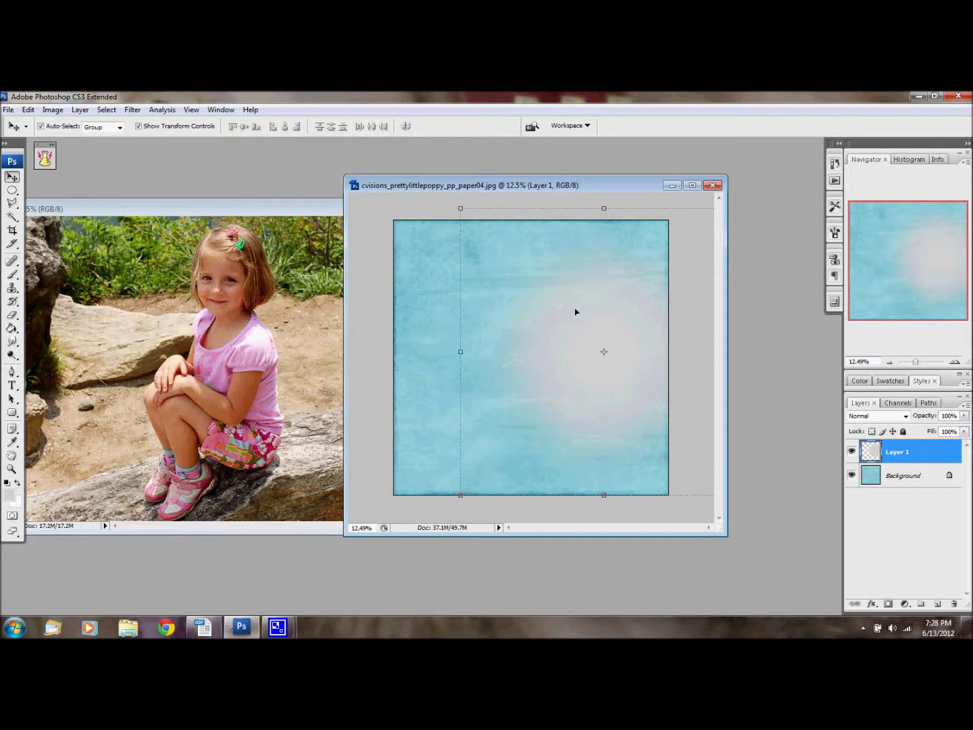
Step: Bring the child photo onto the paper, clip it to the glow, and enlarge it to about 182%
{"action": "left_click_drag", "start_coordinate": [246, 284], "coordinate": [633, 319]}
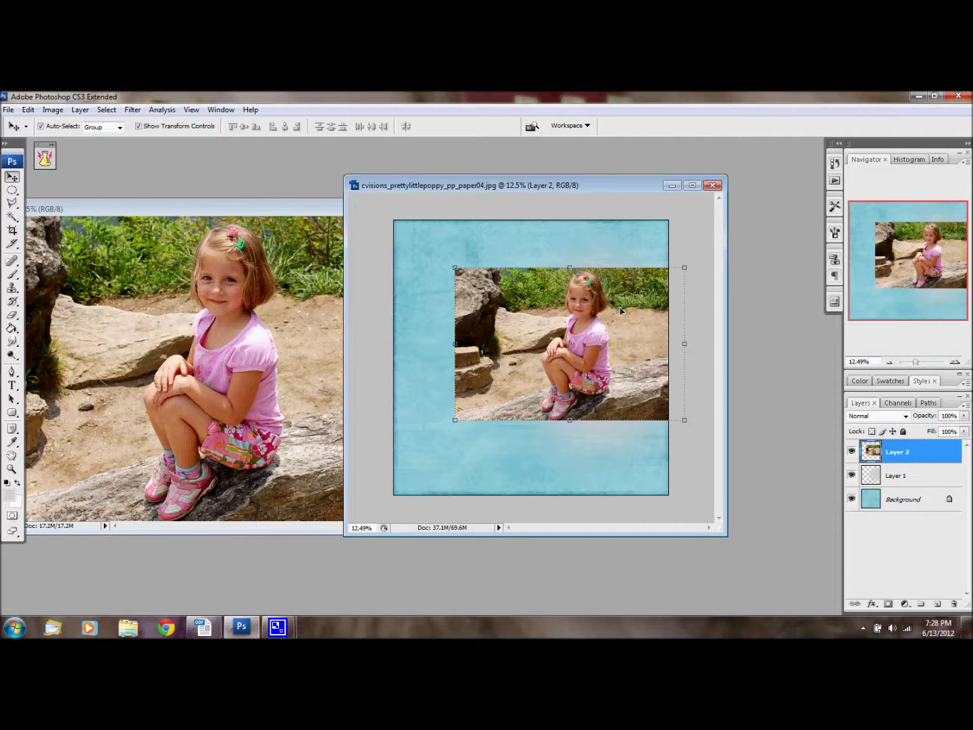
{"action": "key", "text": "ctrl+alt+g"}
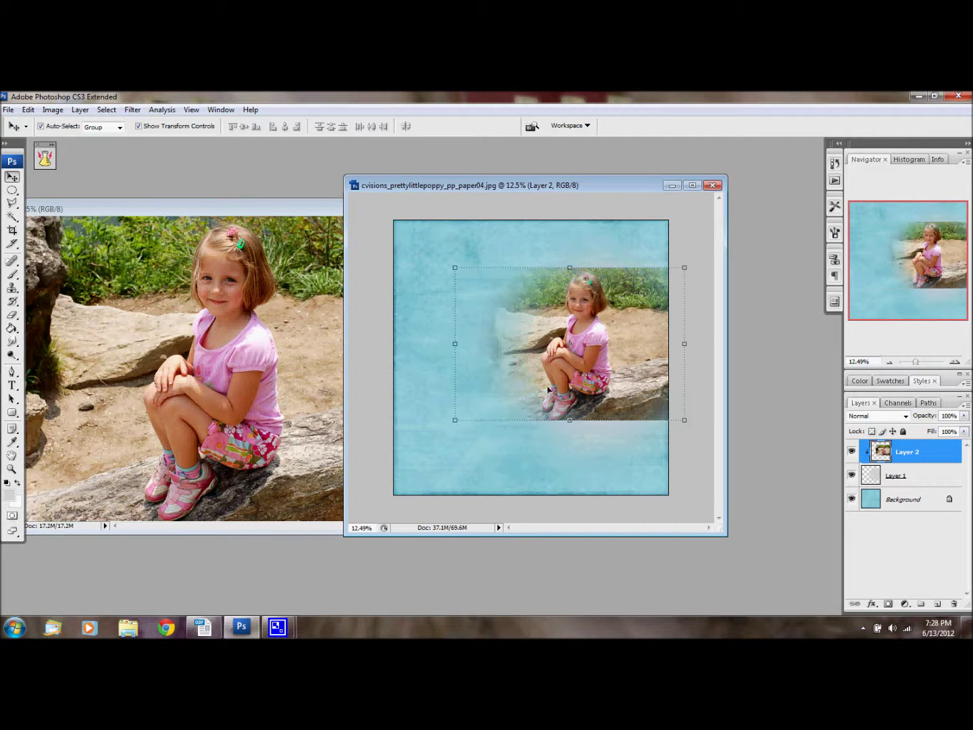
{"action": "left_click", "coordinate": [455, 420]}
{"action": "left_click_drag", "start_coordinate": [454, 421], "coordinate": [363, 480]}
{"action": "left_click_drag", "start_coordinate": [477, 357], "coordinate": [568, 308]}
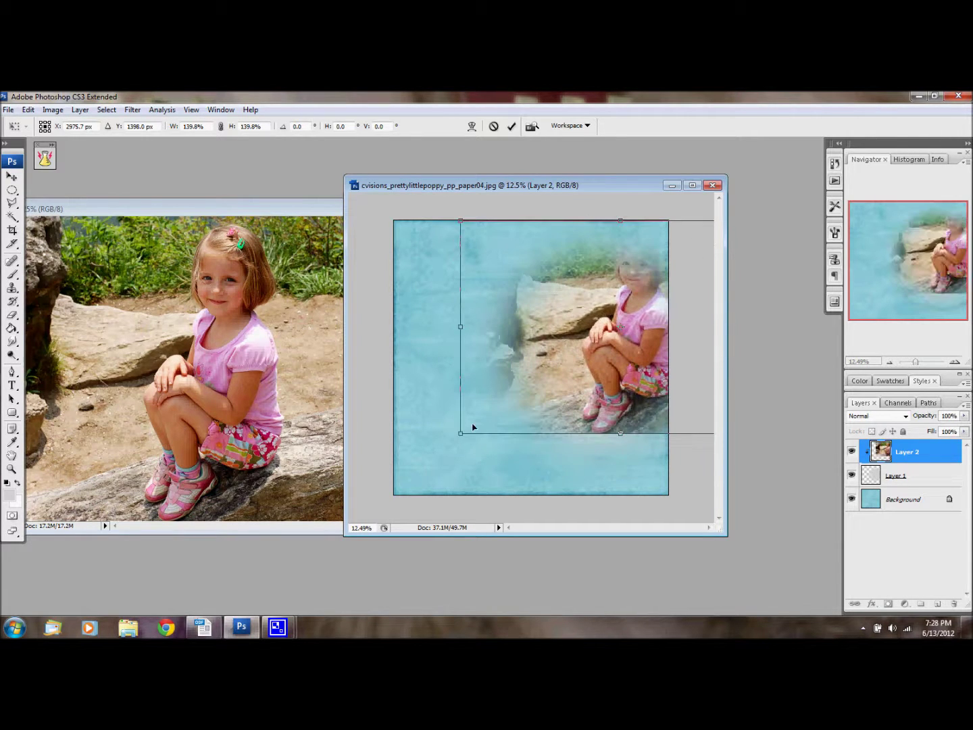
{"action": "left_click_drag", "start_coordinate": [458, 432], "coordinate": [372, 502]}
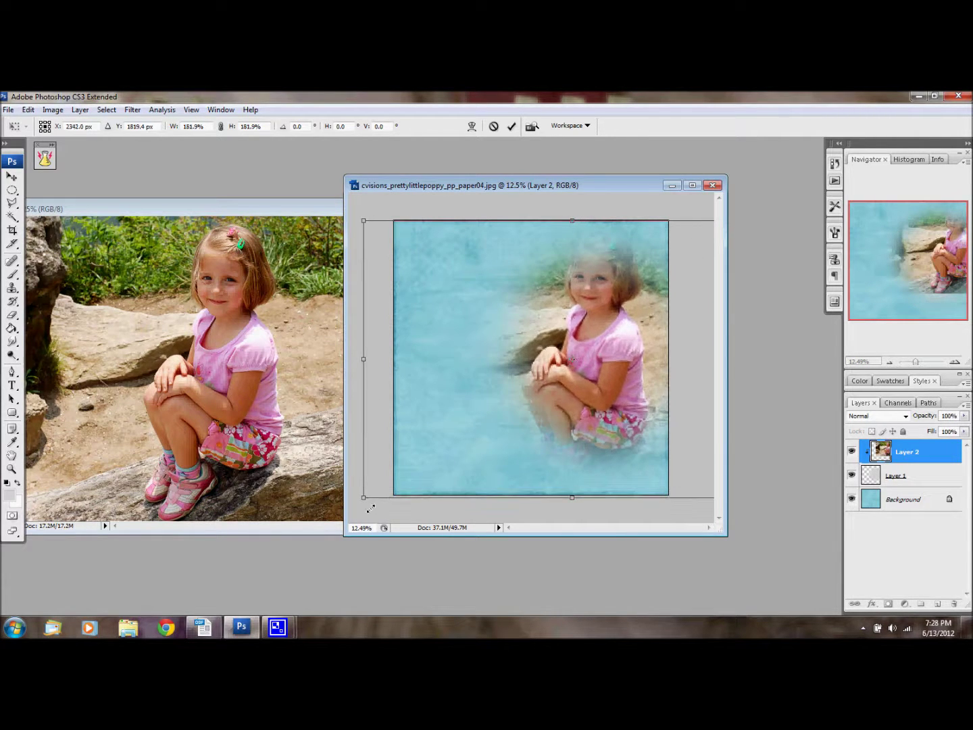
{"action": "left_click_drag", "start_coordinate": [460, 365], "coordinate": [480, 365]}
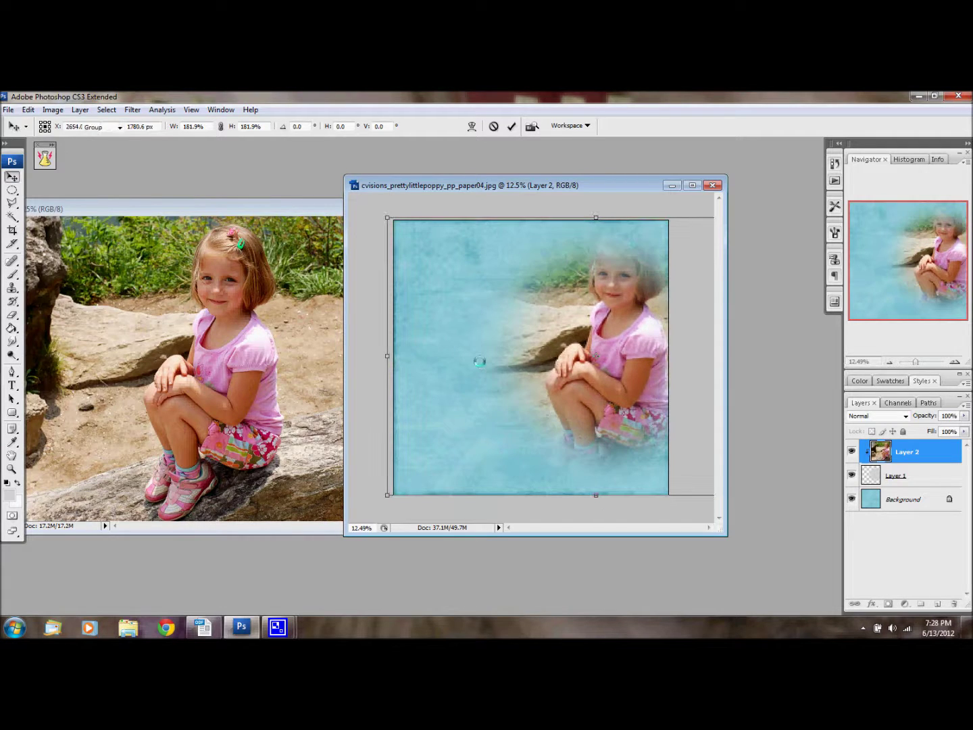
{"action": "key", "text": "Return"}
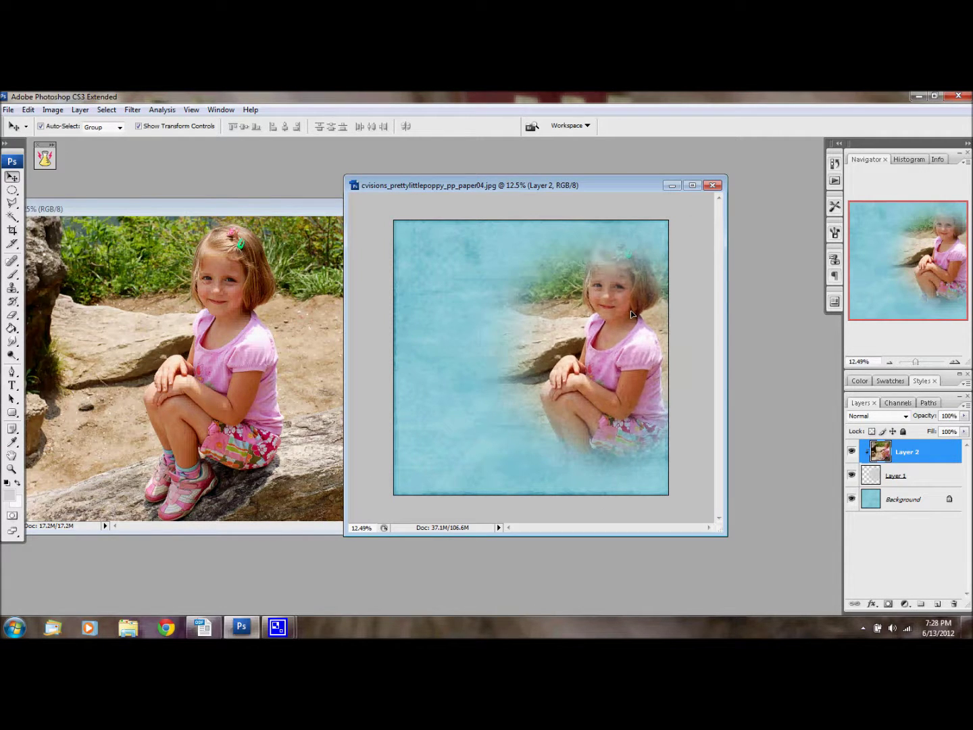
Step: Reshape the Layer 1 glow to be narrower and taller with Free Transform
{"action": "left_click", "coordinate": [920, 475]}
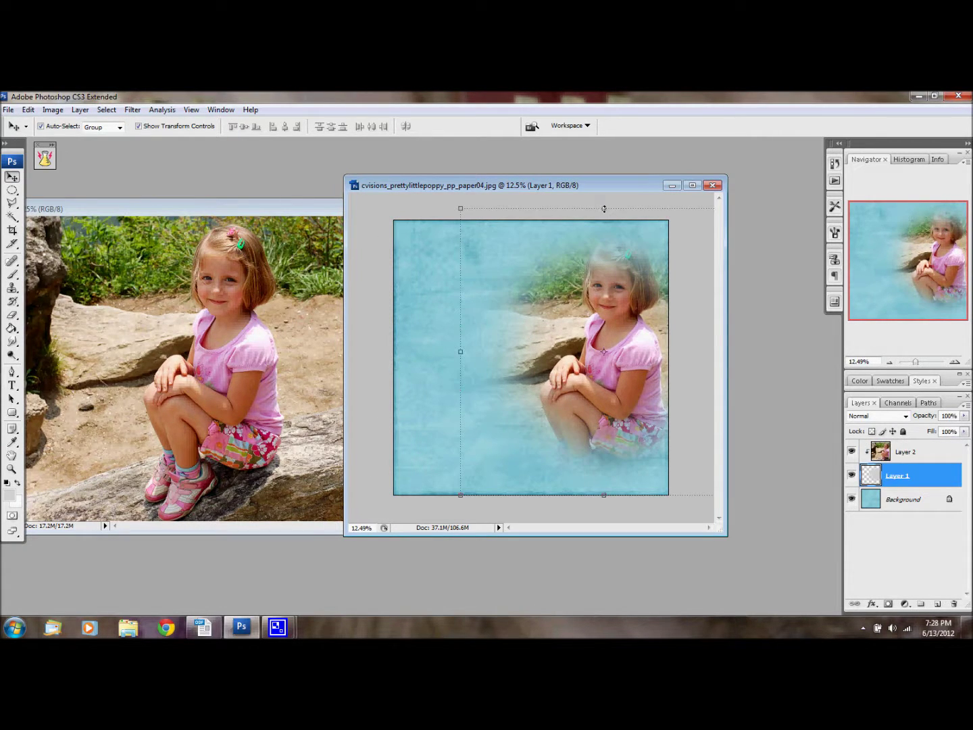
{"action": "key", "text": "ctrl+t"}
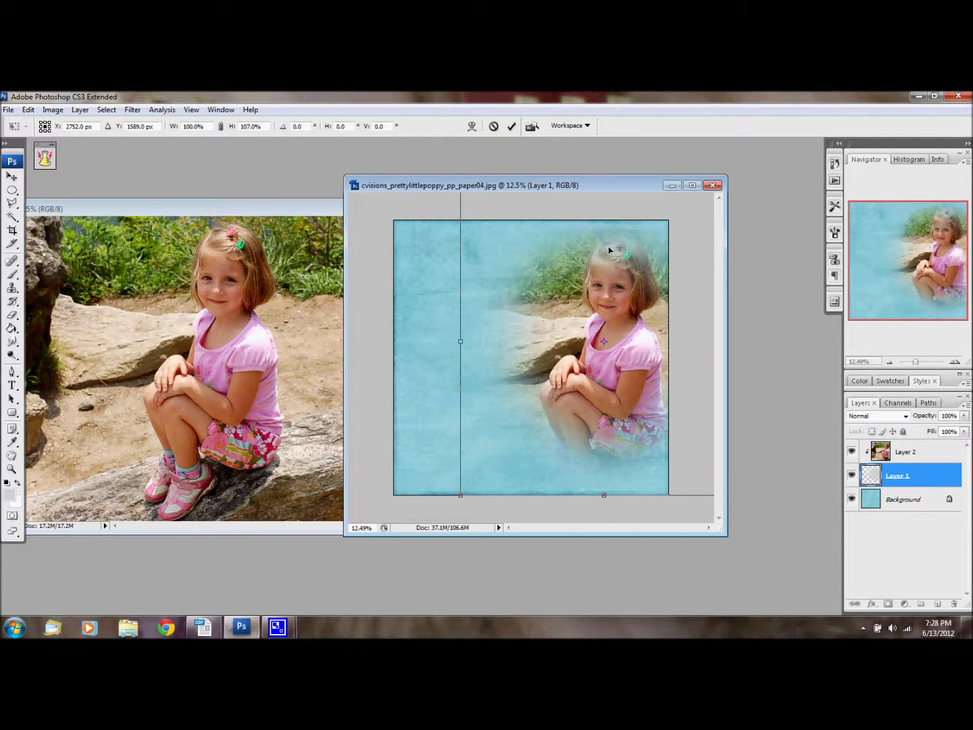
{"action": "mouse_move", "coordinate": [610, 250]}
{"action": "left_mouse_down"}
{"action": "mouse_move", "coordinate": [604, 256]}
{"action": "mouse_move", "coordinate": [606, 246]}
{"action": "left_mouse_up"}
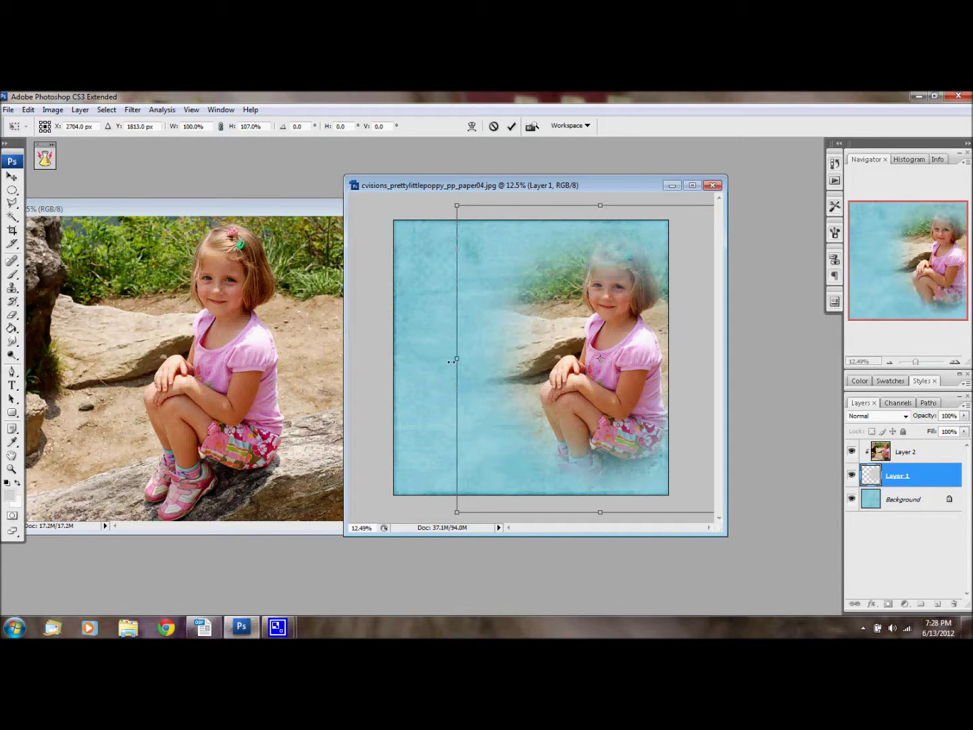
{"action": "left_click_drag", "start_coordinate": [451, 362], "coordinate": [475, 352]}
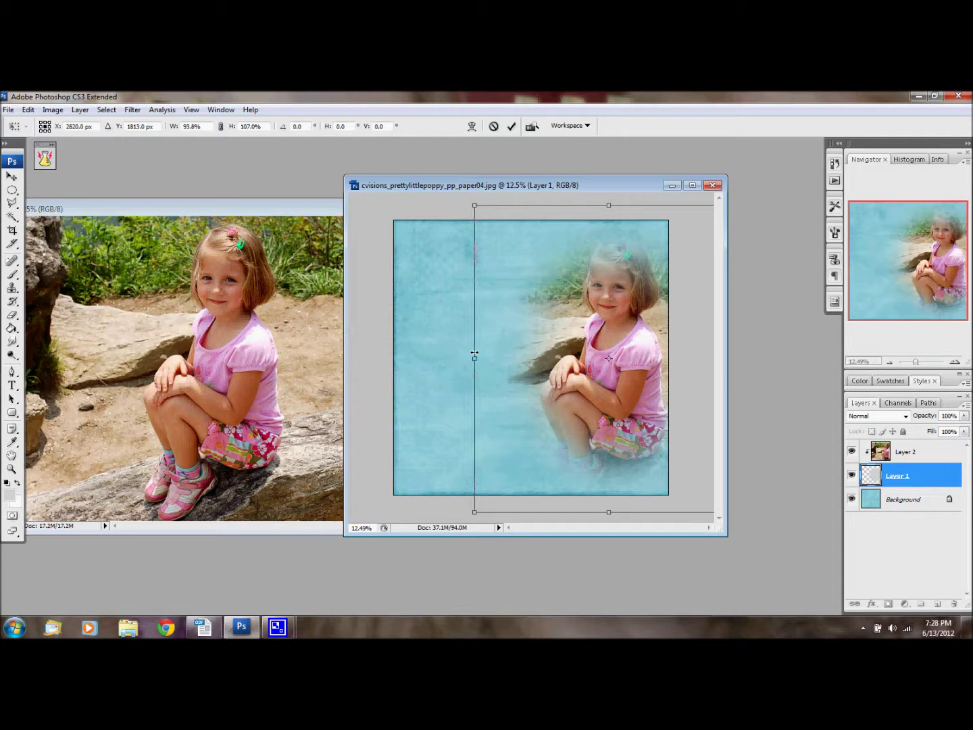
{"action": "key", "text": "Return"}
Step: Nudge the child photo on Layer 2 slightly up and right on the paper
{"action": "left_click", "coordinate": [919, 451]}
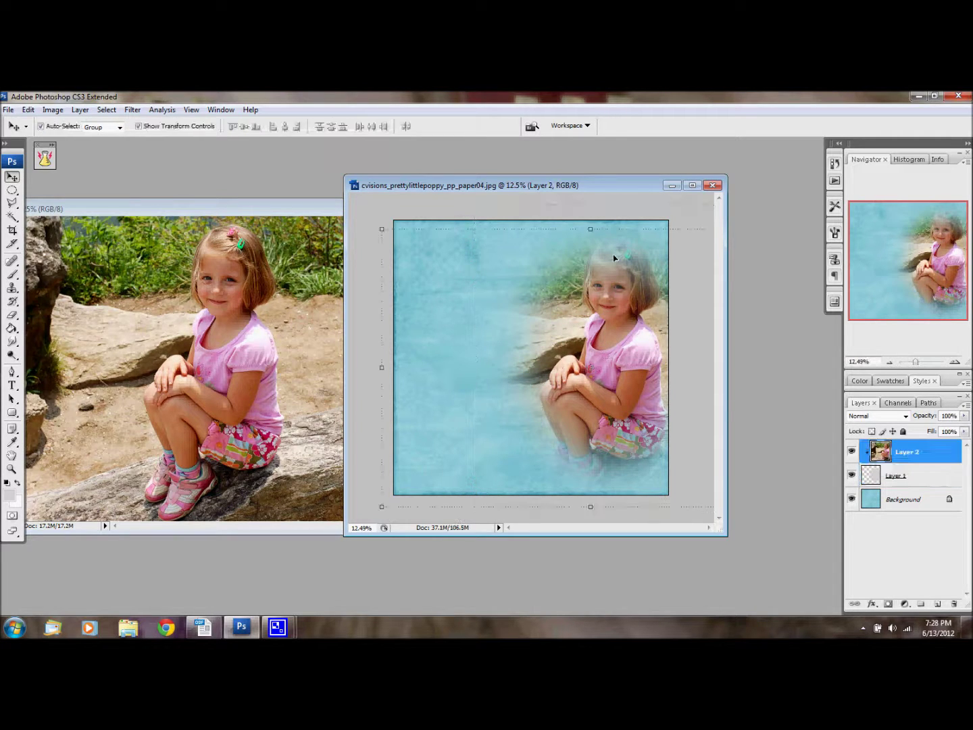
{"action": "key", "text": "shift+Up"}
{"action": "key", "text": "shift+Up"}
{"action": "key", "text": "shift+Up"}
{"action": "key", "text": "shift+Up"}
{"action": "key", "text": "shift+Up"}
{"action": "key", "text": "shift+Up"}
{"action": "key", "text": "shift+Up"}
{"action": "key", "text": "shift+Up"}
{"action": "key", "text": "shift+Up"}
{"action": "key", "text": "shift+Up"}
{"action": "key", "text": "shift+Up"}
{"action": "key", "text": "shift+Up"}
{"action": "key", "text": "shift+Up"}
{"action": "key", "text": "shift+Up"}
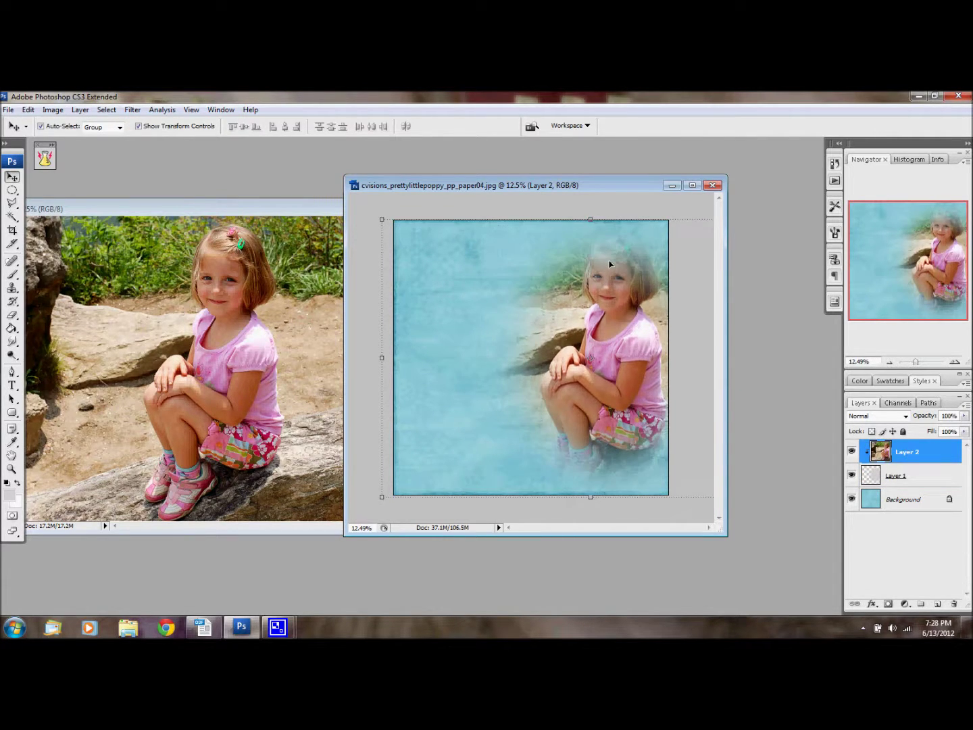
{"action": "key", "text": "shift+Right"}
{"action": "key", "text": "shift+Right"}
{"action": "key", "text": "shift+Right"}
{"action": "key", "text": "shift+Down"}
{"action": "key", "text": "shift+Down"}
{"action": "key", "text": "shift+Right"}
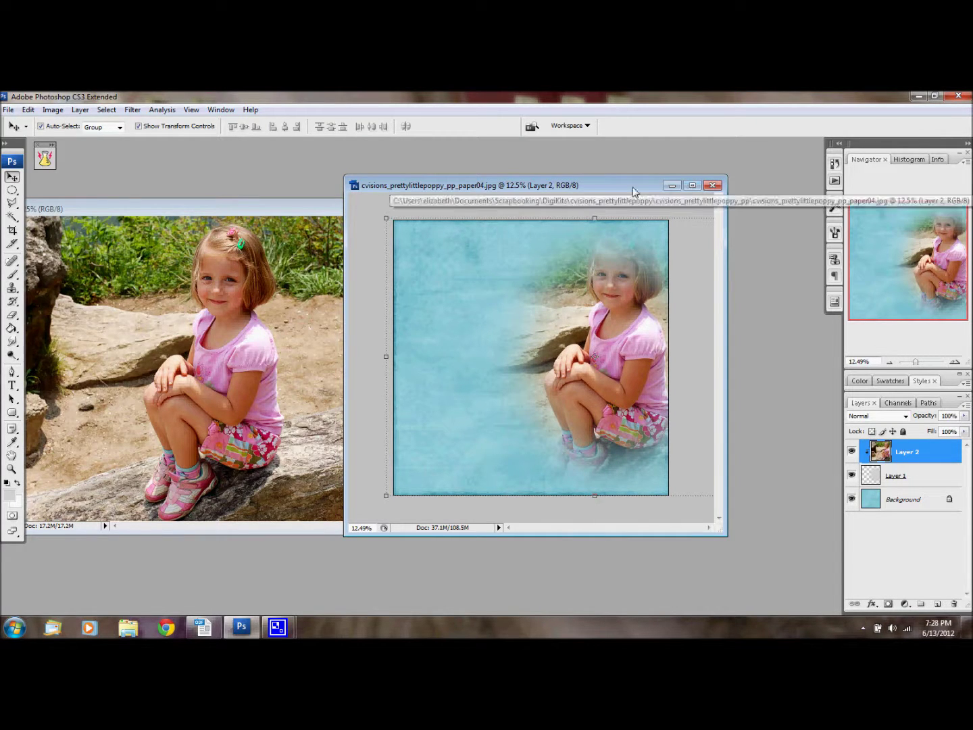
{"action": "left_click", "coordinate": [191, 110]}
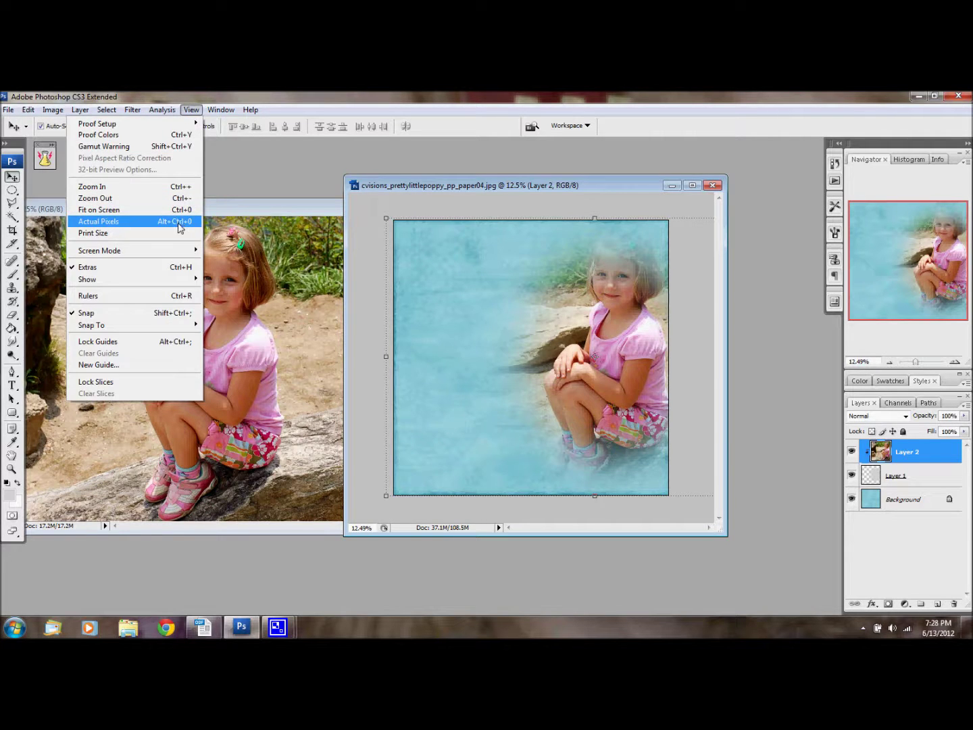
Step: View the image at actual pixels and pan to the girl's face to check the texture
{"action": "left_click", "coordinate": [182, 221]}
{"action": "left_click_drag", "start_coordinate": [936, 285], "coordinate": [946, 310]}
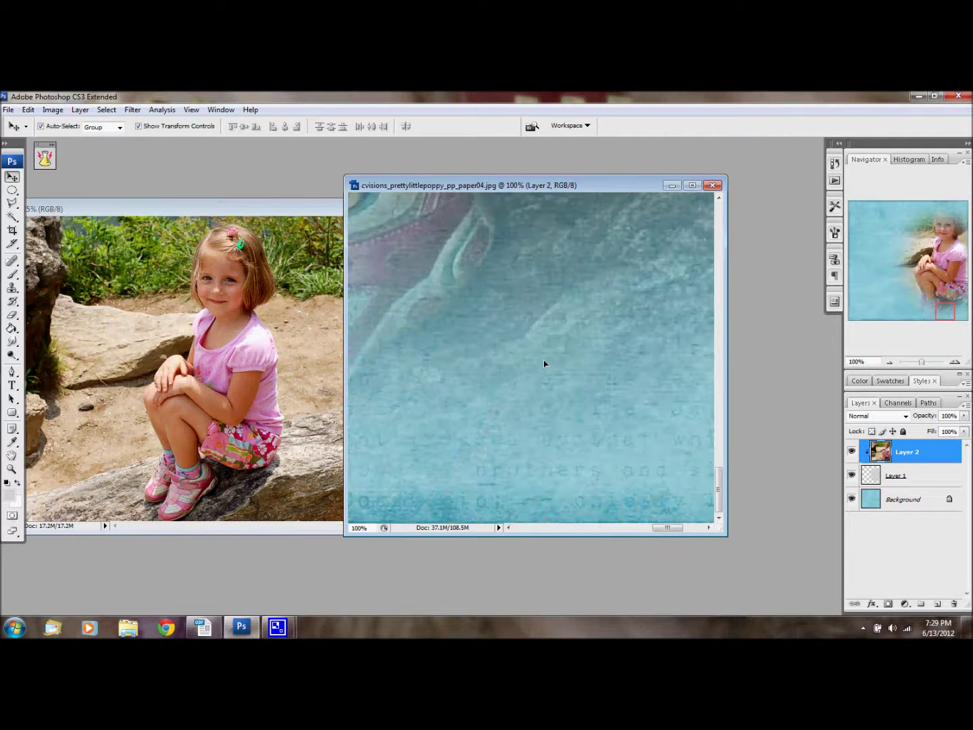
{"action": "scroll", "coordinate": [543, 365], "scroll_direction": "down", "scroll_amount": 6}
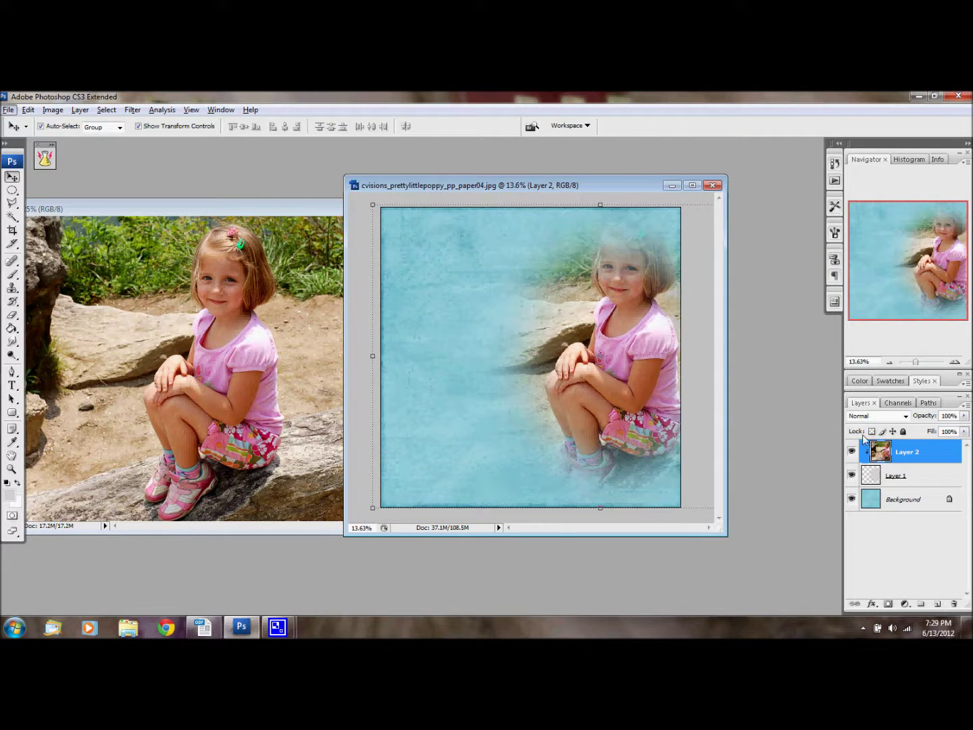
Step: Select Layer 1 and maximize the document window to fill the workspace, zooming in
{"action": "left_click", "coordinate": [935, 478]}
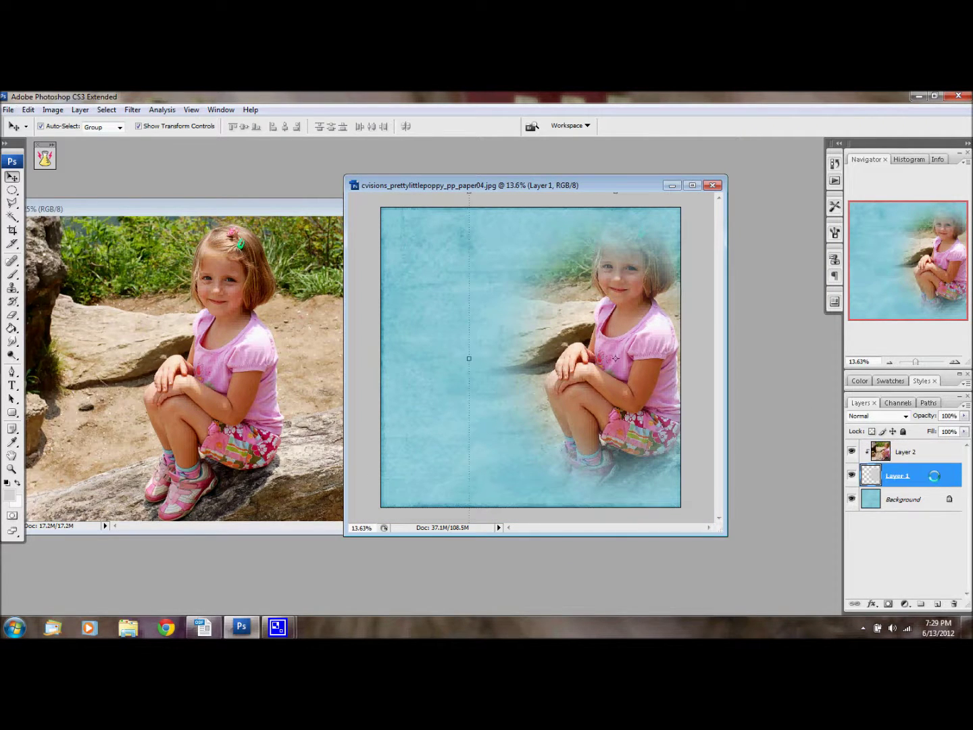
{"action": "left_click", "coordinate": [692, 184]}
{"action": "scroll", "coordinate": [359, 290], "scroll_direction": "up", "scroll_amount": 1}
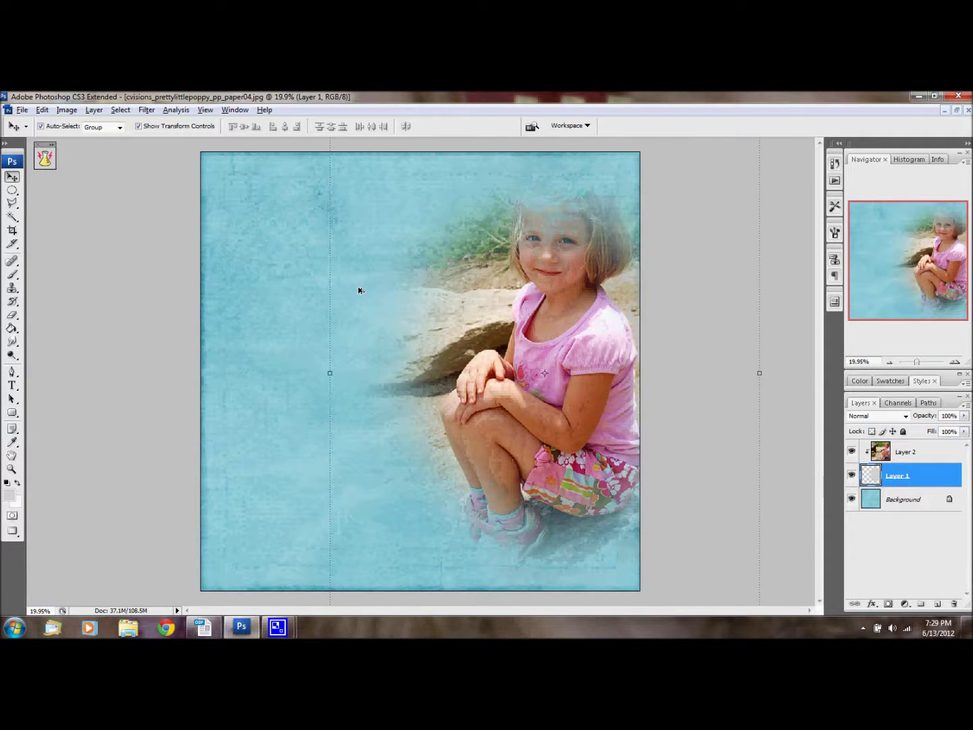
{"action": "scroll", "coordinate": [358, 289], "scroll_direction": "up", "scroll_amount": 1}
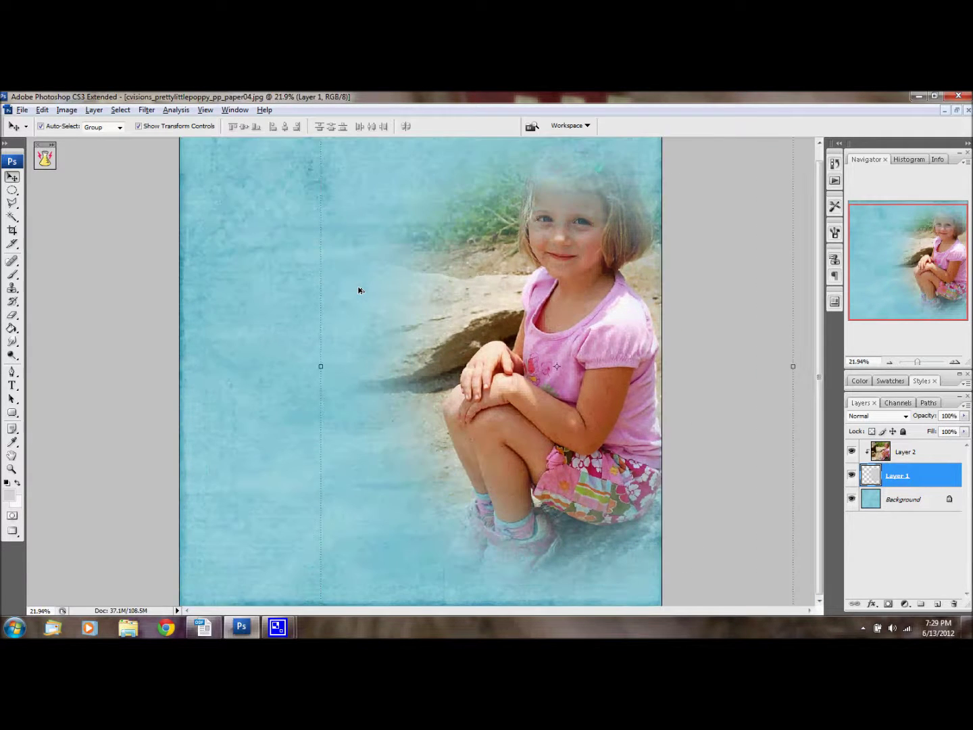
{"action": "left_click", "coordinate": [905, 416]}
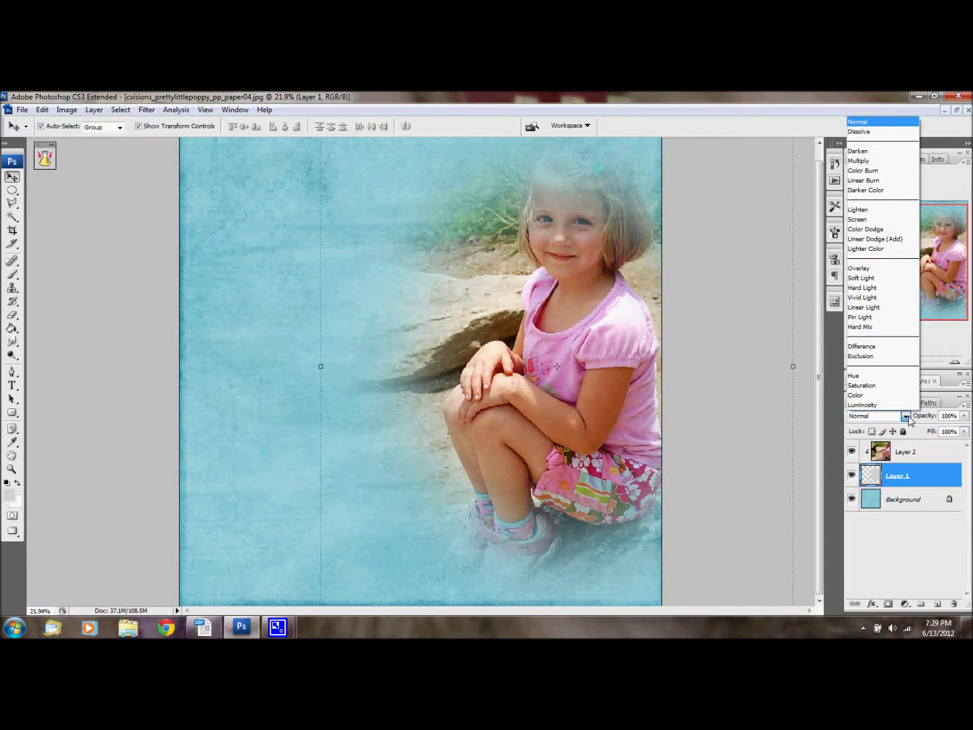
Step: Try several blend modes for Layer 1 before settling on Linear Light
{"action": "left_click", "coordinate": [928, 483]}
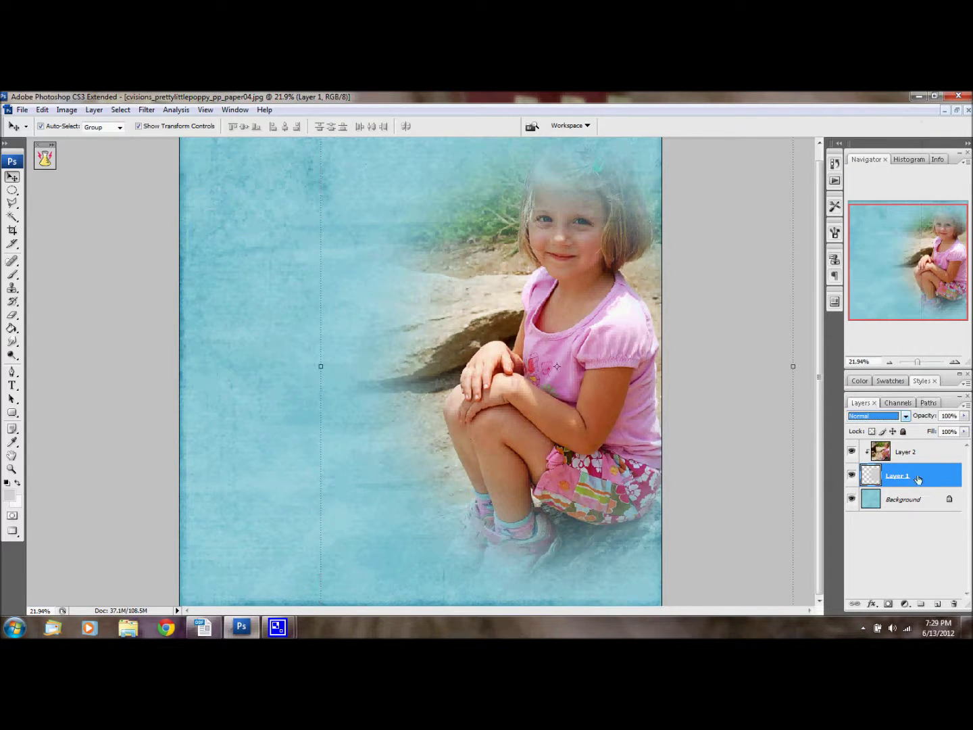
{"action": "left_click", "coordinate": [906, 417]}
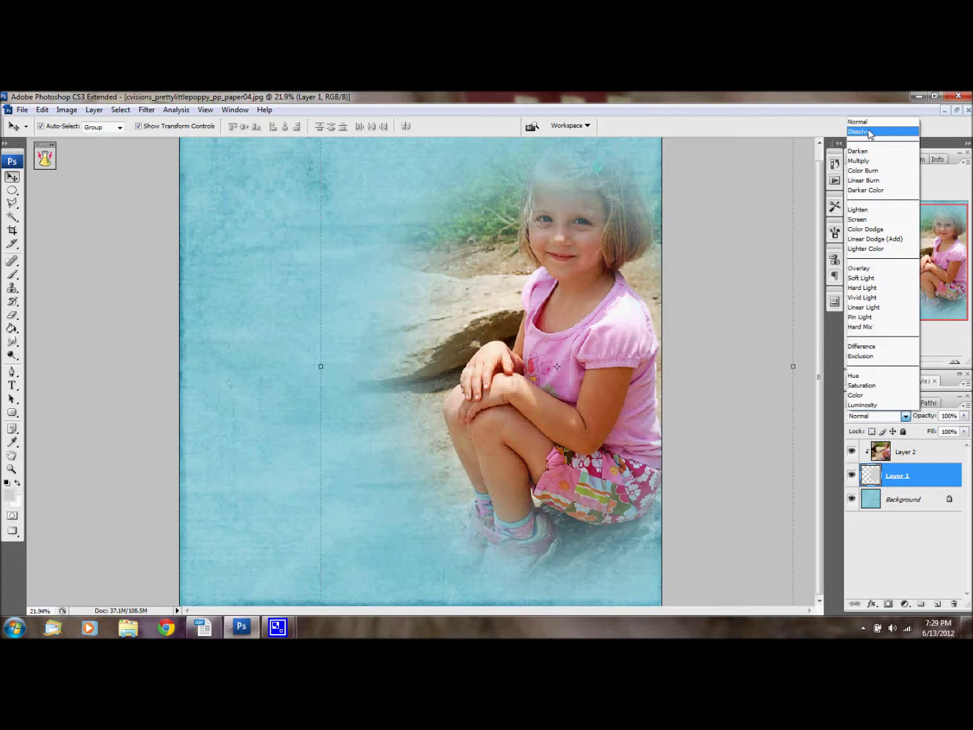
{"action": "left_click", "coordinate": [869, 132]}
{"action": "key", "text": "Down"}
{"action": "key", "text": "Down"}
{"action": "key", "text": "Down"}
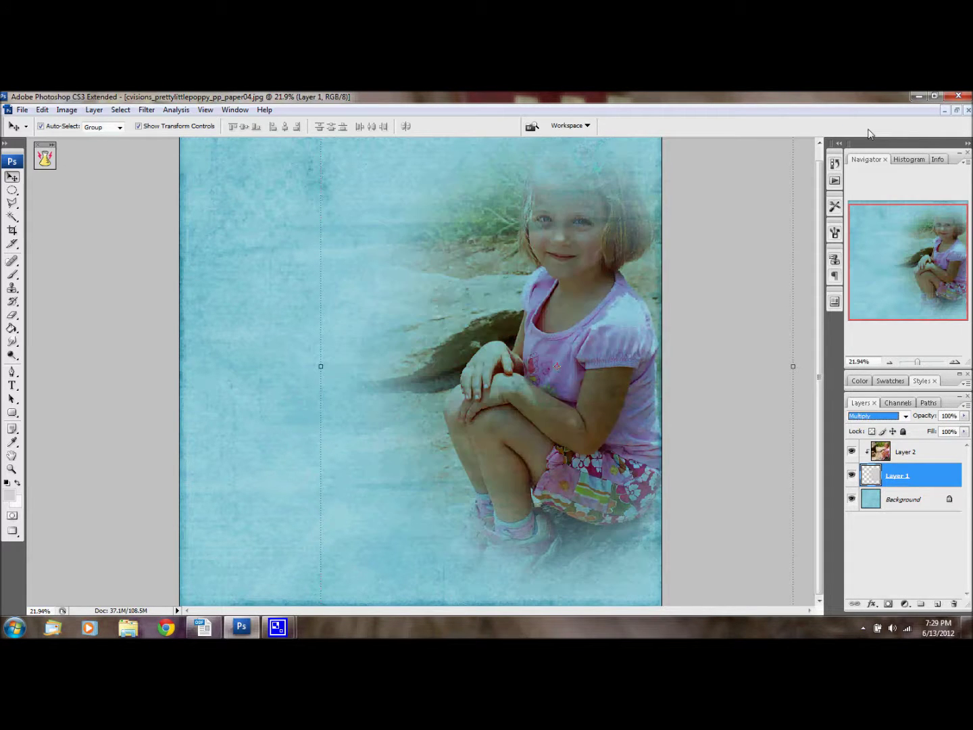
{"action": "key", "text": "Down"}
{"action": "key", "text": "Down"}
{"action": "key", "text": "Down"}
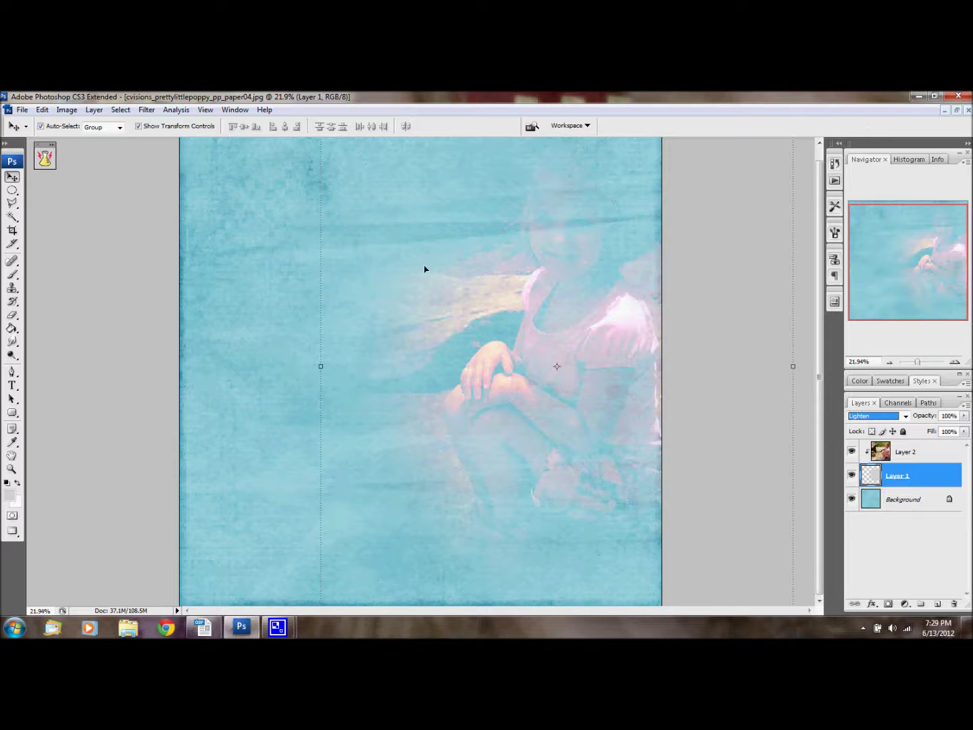
{"action": "key", "text": "Up"}
{"action": "key", "text": "Up"}
{"action": "left_click", "coordinate": [905, 416]}
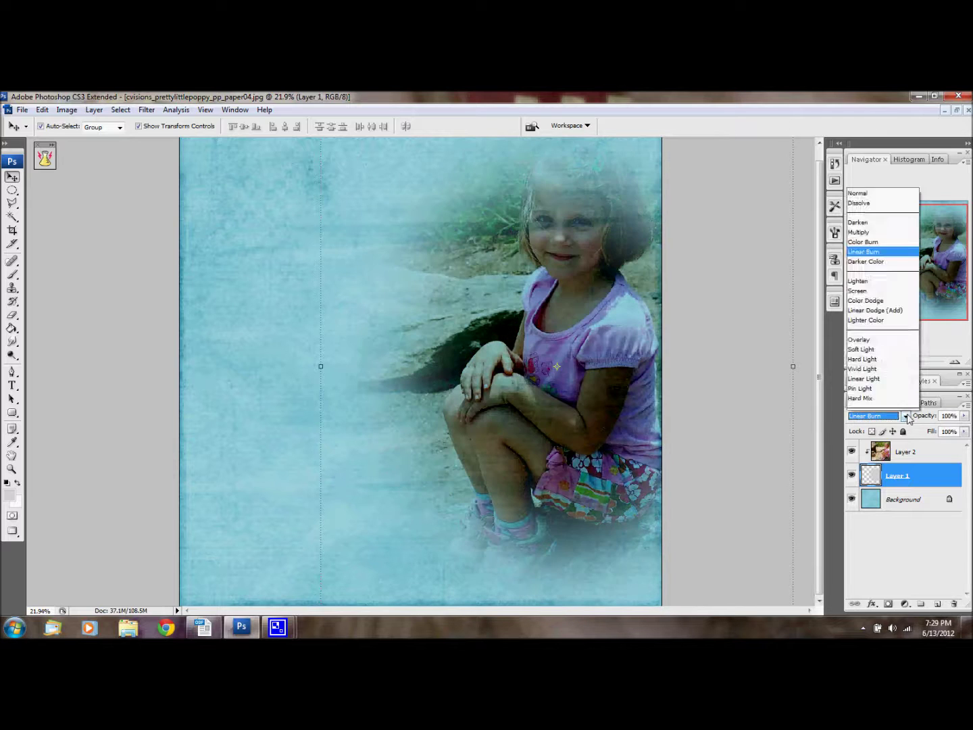
{"action": "left_click", "coordinate": [860, 395]}
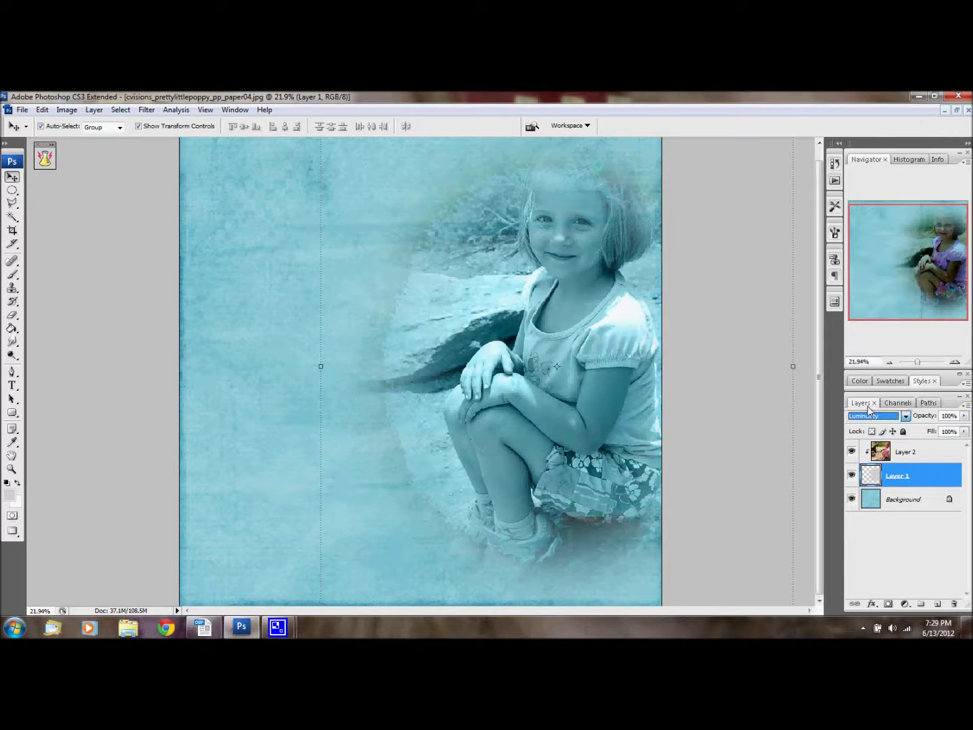
{"action": "key", "text": "Up"}
{"action": "key", "text": "Up"}
{"action": "key", "text": "Up"}
{"action": "key", "text": "Up"}
{"action": "key", "text": "Up"}
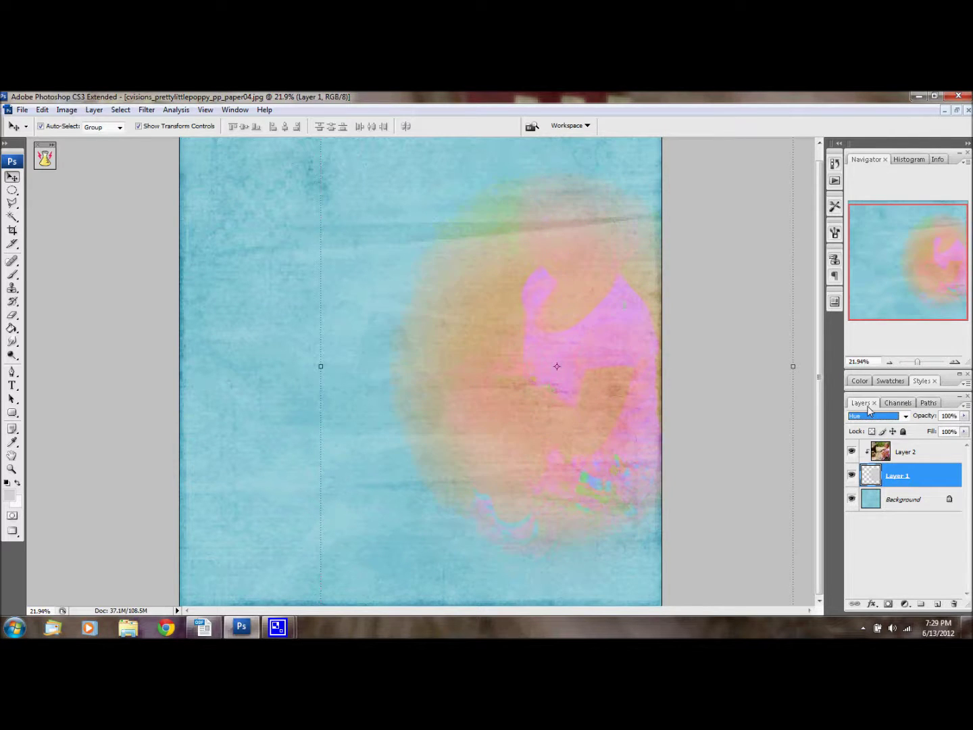
{"action": "key", "text": "Up"}
{"action": "key", "text": "Up"}
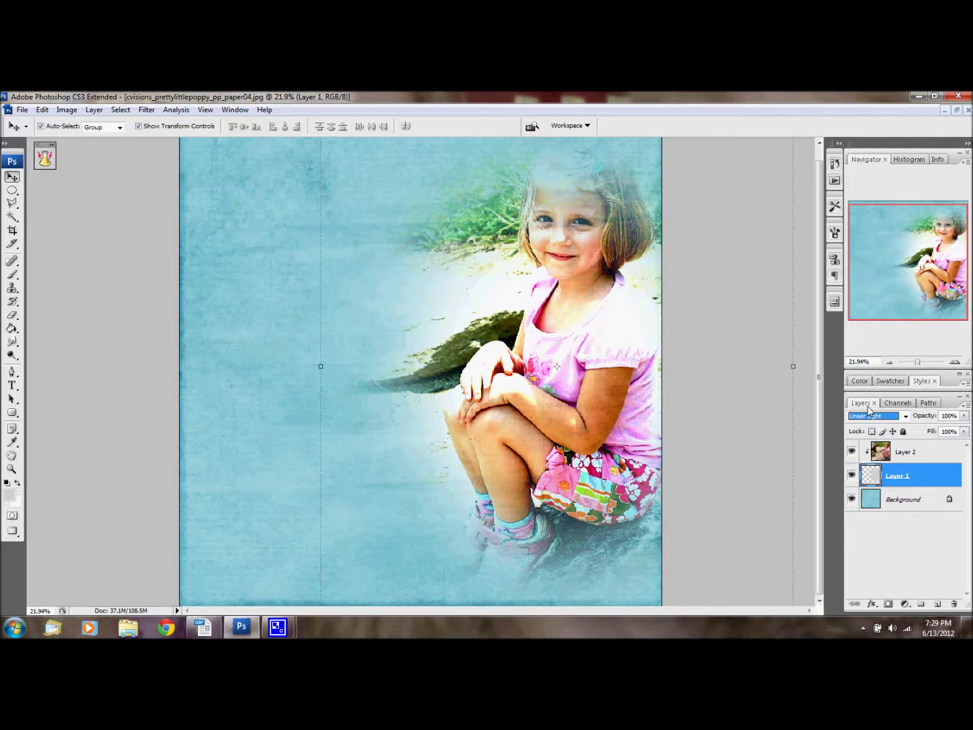
{"action": "left_click", "coordinate": [964, 415]}
Step: Lower Layer 1's opacity to 59% and make Layer 2 active with the Move tool
{"action": "left_click_drag", "start_coordinate": [964, 428], "coordinate": [939, 433]}
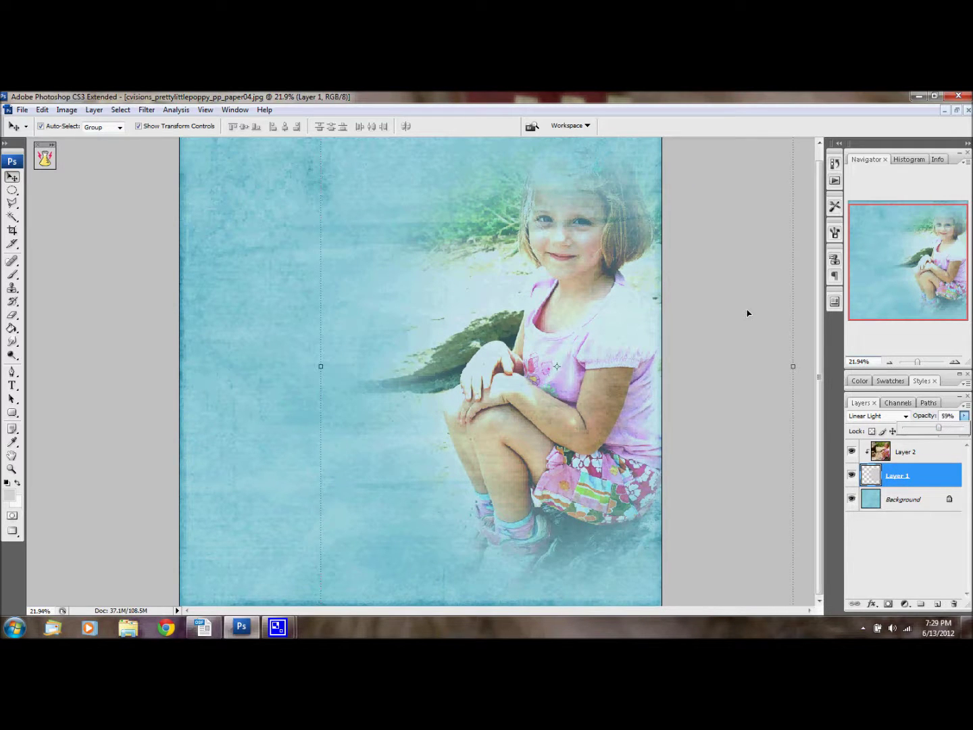
{"action": "left_click", "coordinate": [14, 191]}
{"action": "scroll", "coordinate": [419, 270], "scroll_direction": "down", "scroll_amount": 3}
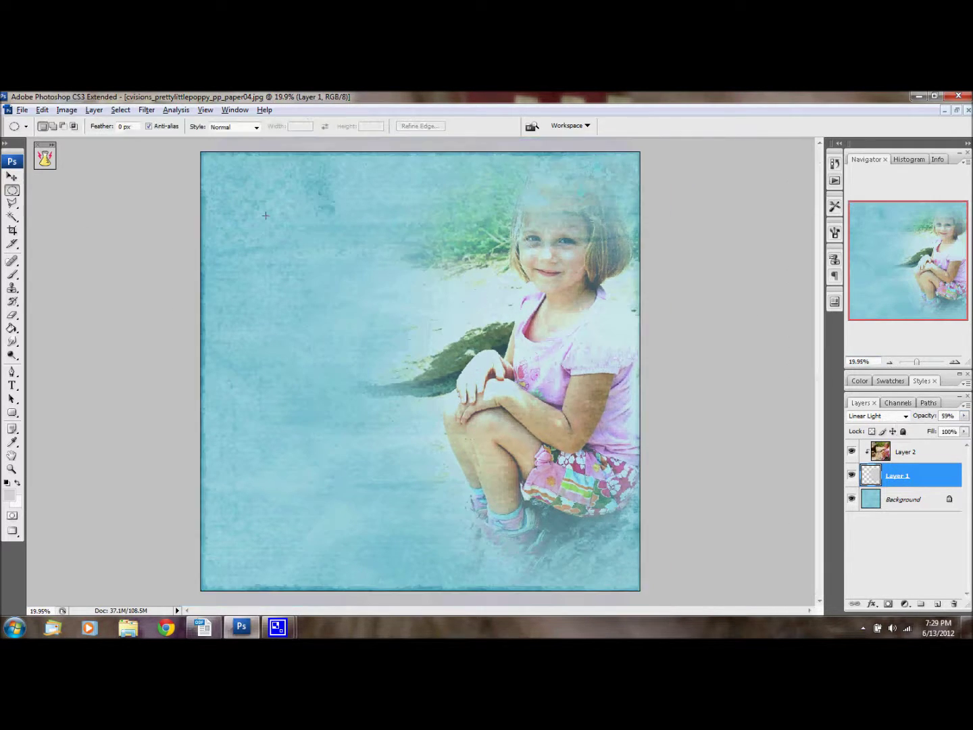
{"action": "key", "text": "v"}
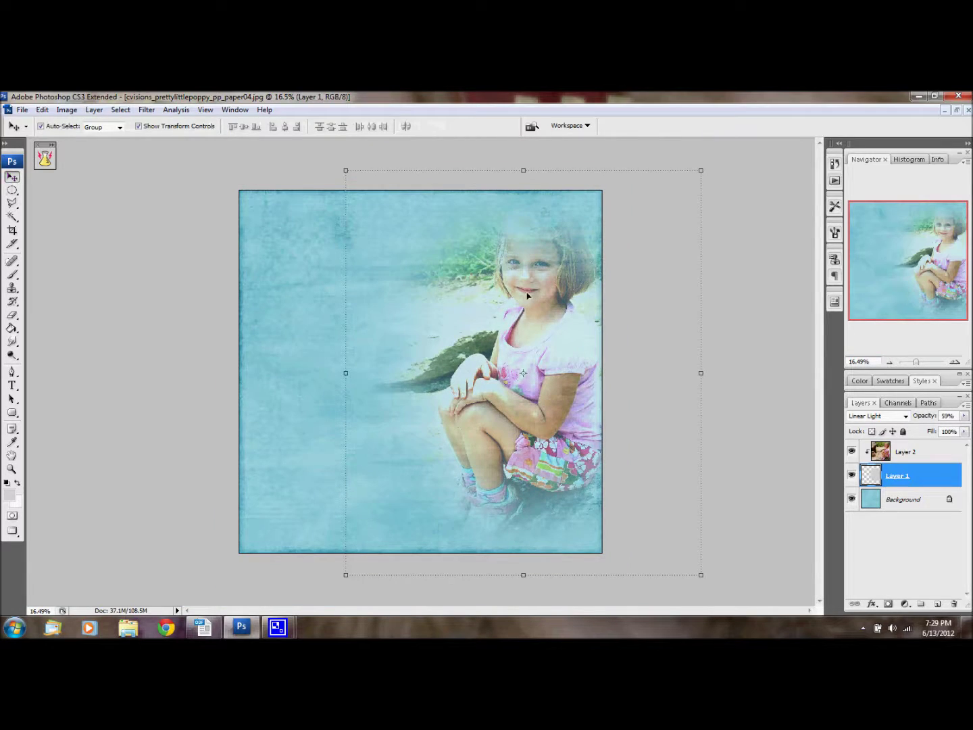
{"action": "left_click", "coordinate": [530, 296]}
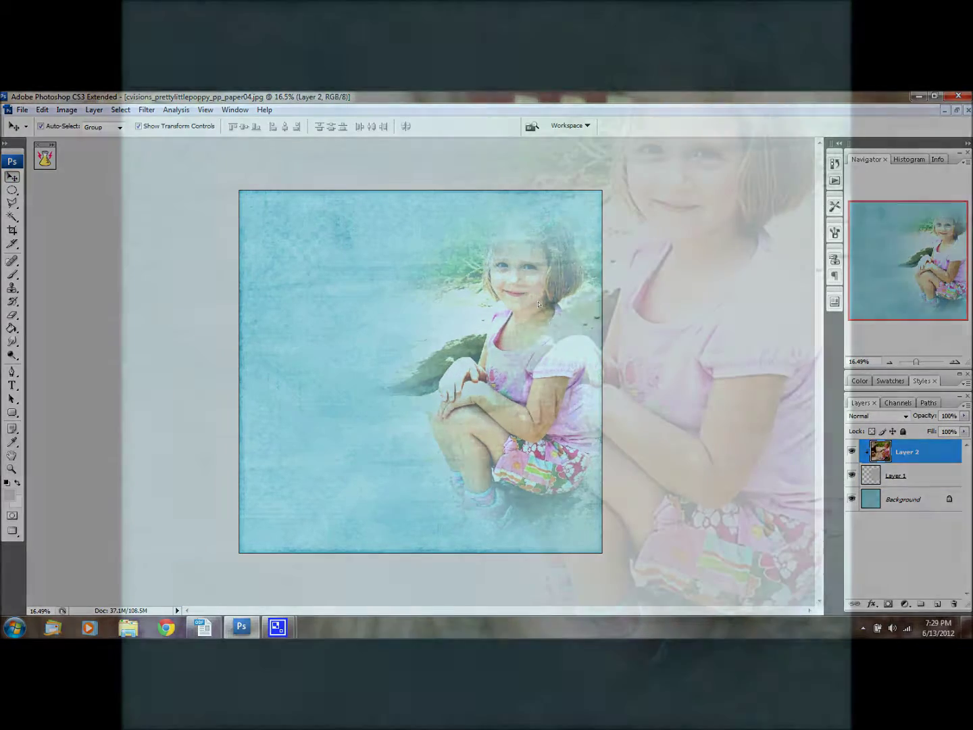